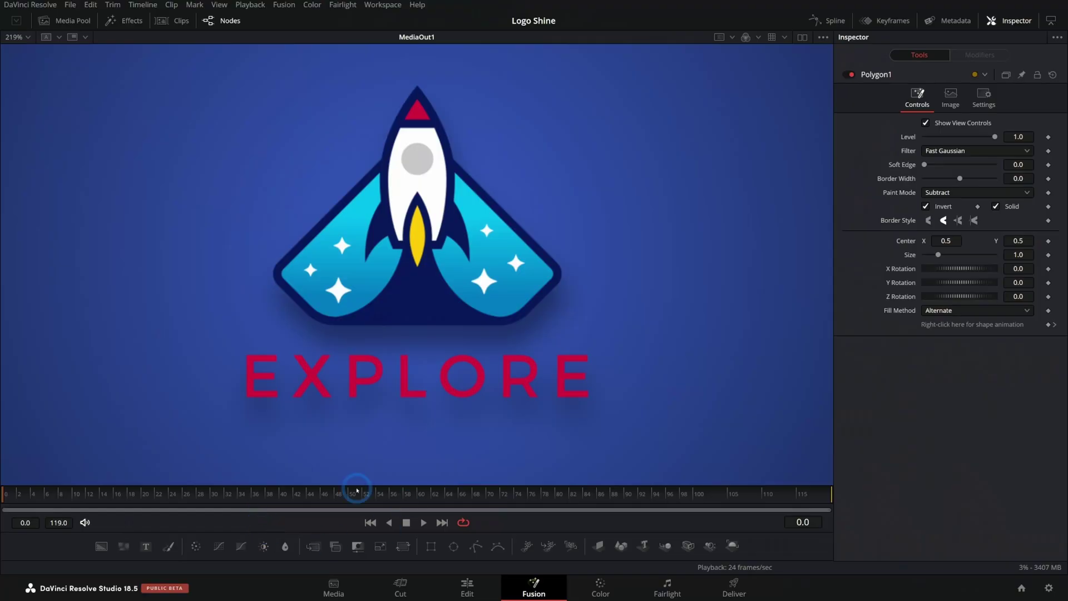
Play the finished logo animation to preview the shine passing across the logo
key(space)
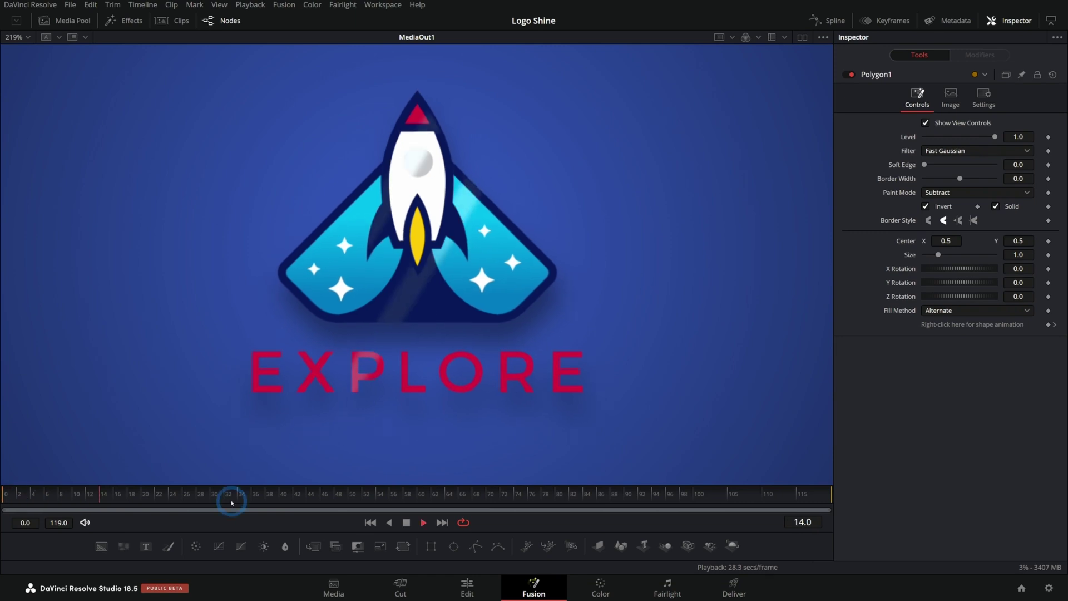
drag(214, 492, 32, 499)
key(space)
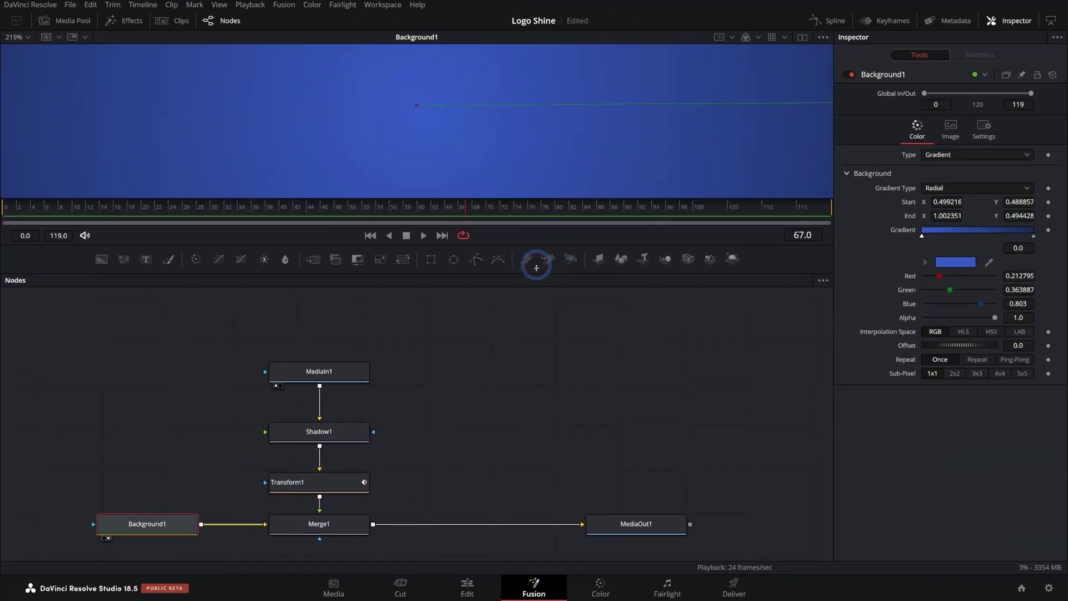
Enlarge the viewer and inspect the MediaIn1 logo image and the Shadow1 output
scroll(568, 144, down, 2)
drag(537, 268, 503, 432)
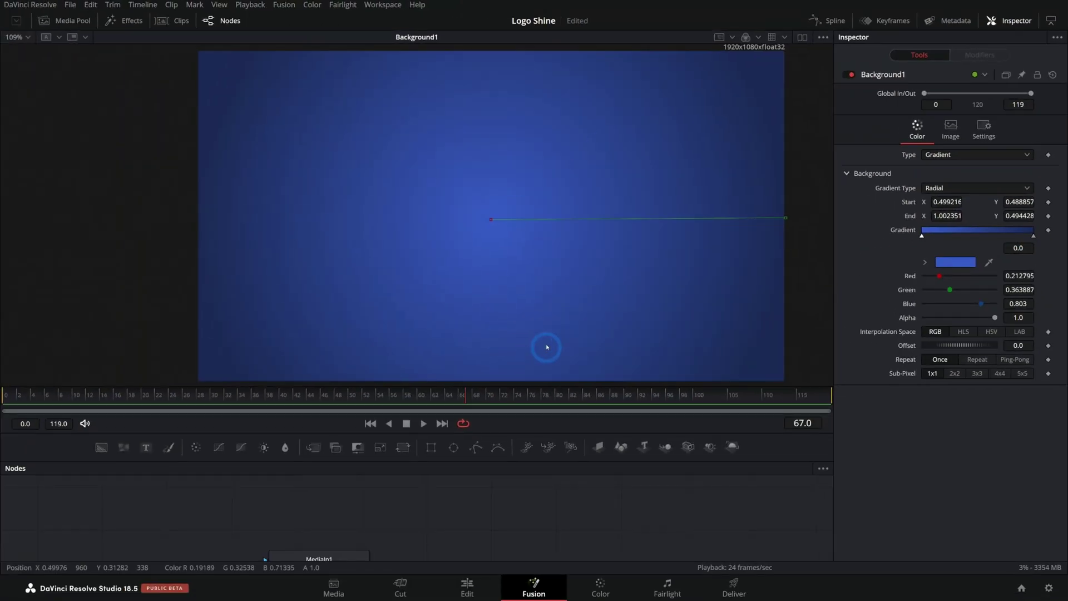
drag(515, 540, 547, 492)
click(386, 519)
key(1)
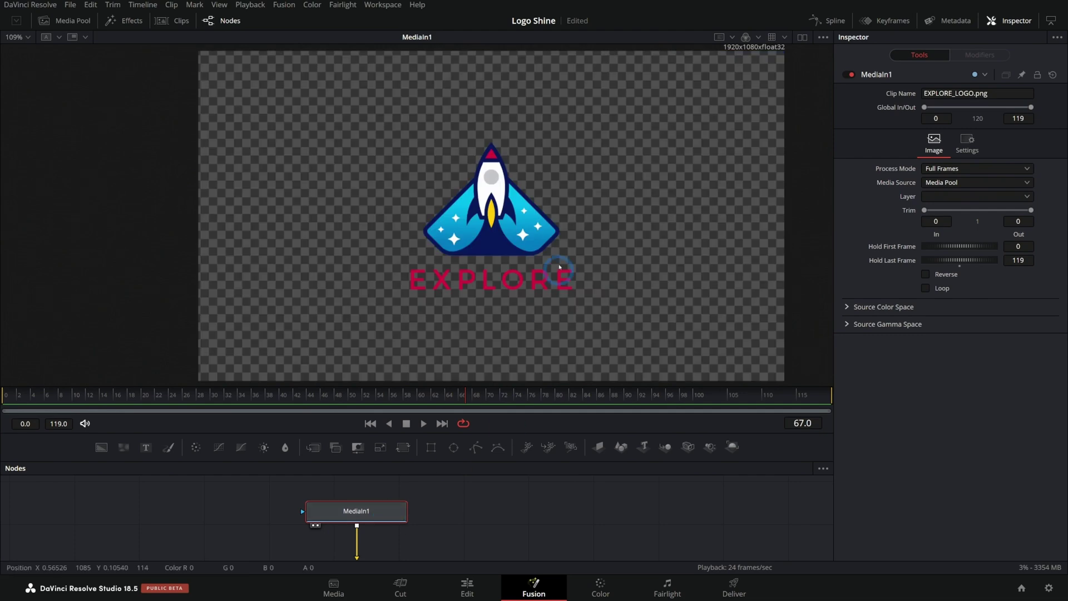
drag(512, 520, 525, 445)
click(401, 501)
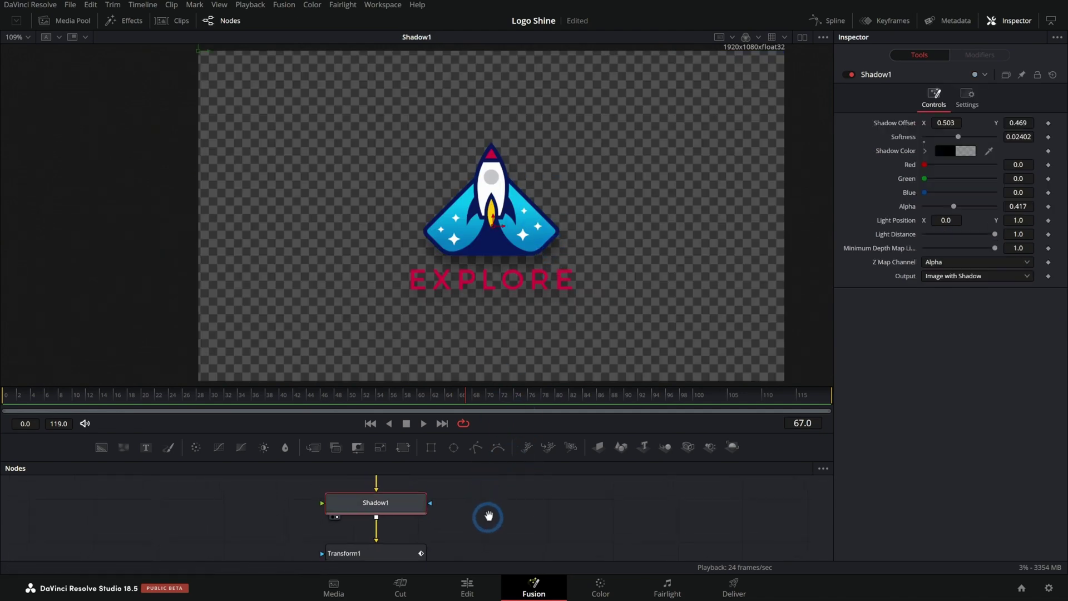
Inspect the Transform1 animation by scrubbing to about frame 36, and display the final MediaOut1 composite
drag(489, 516, 493, 478)
click(416, 513)
key(2)
drag(185, 396, 257, 408)
drag(507, 520, 484, 493)
click(632, 524)
key(2)
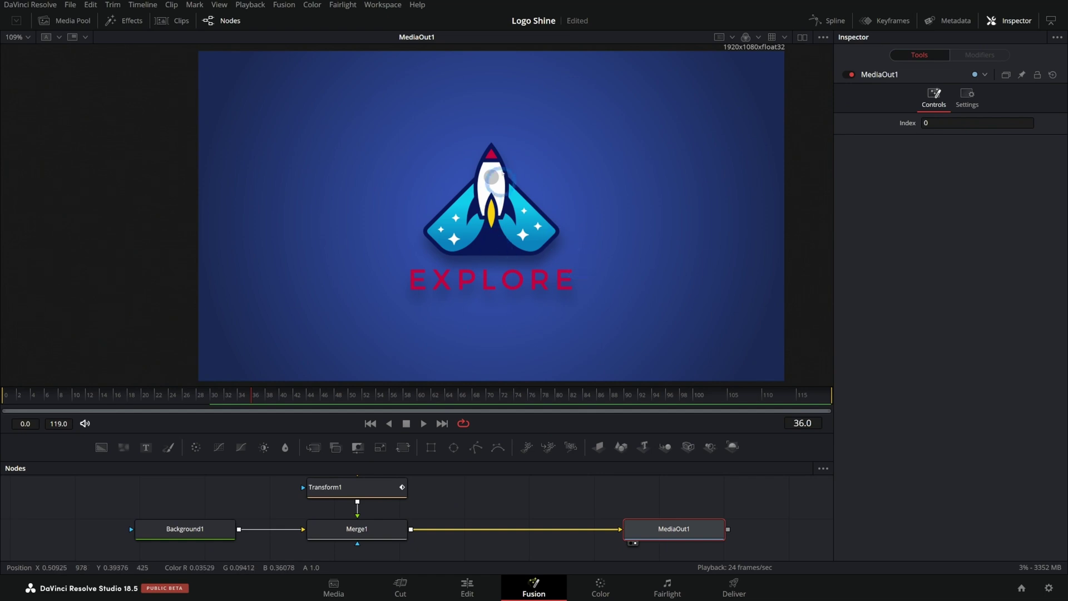
click(579, 149)
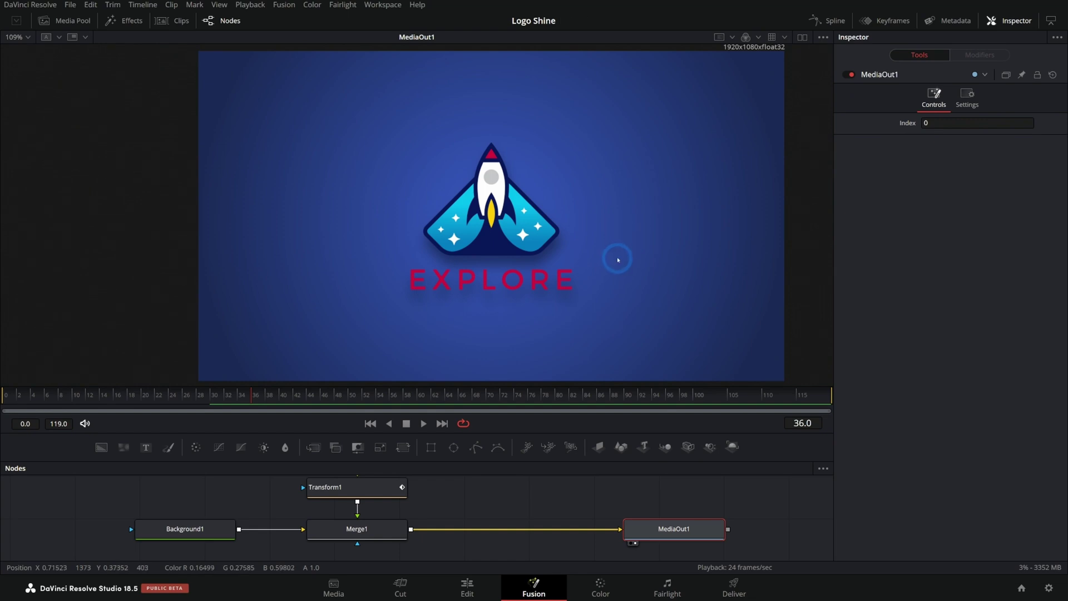
Make room below MediaIn1 and insert a Color Corrector node between MediaIn1 and Shadow1
drag(515, 429, 520, 374)
drag(527, 429, 533, 498)
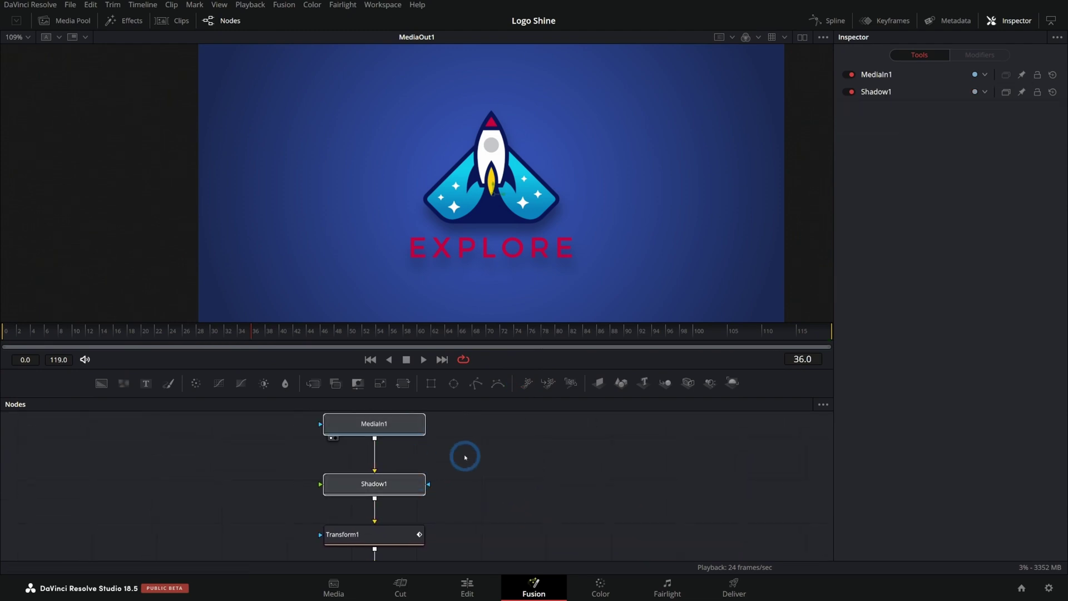
drag(479, 448, 487, 477)
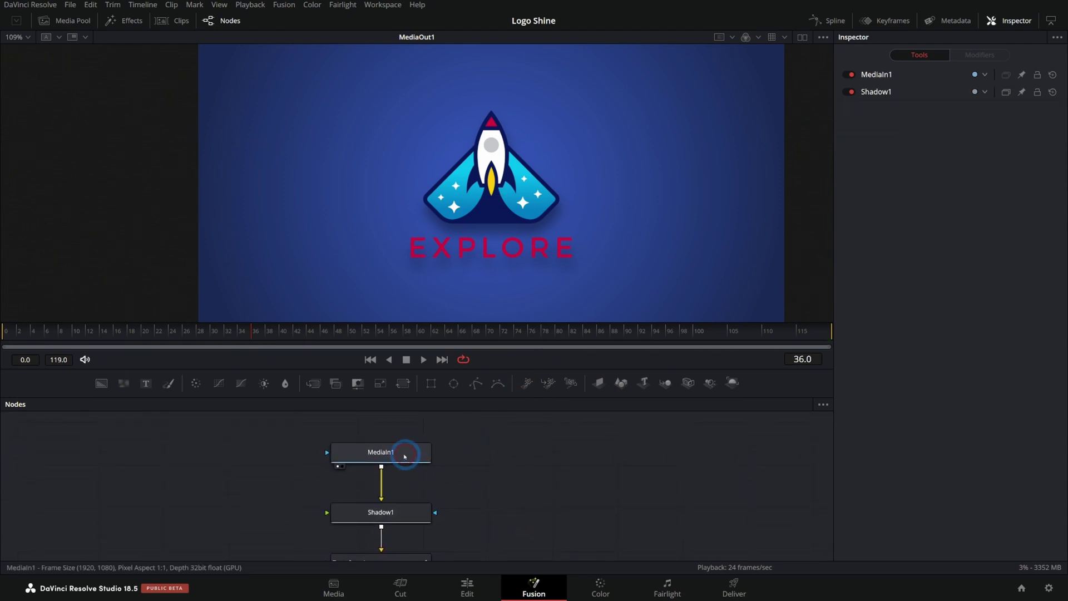
drag(405, 457, 405, 427)
drag(196, 384, 410, 473)
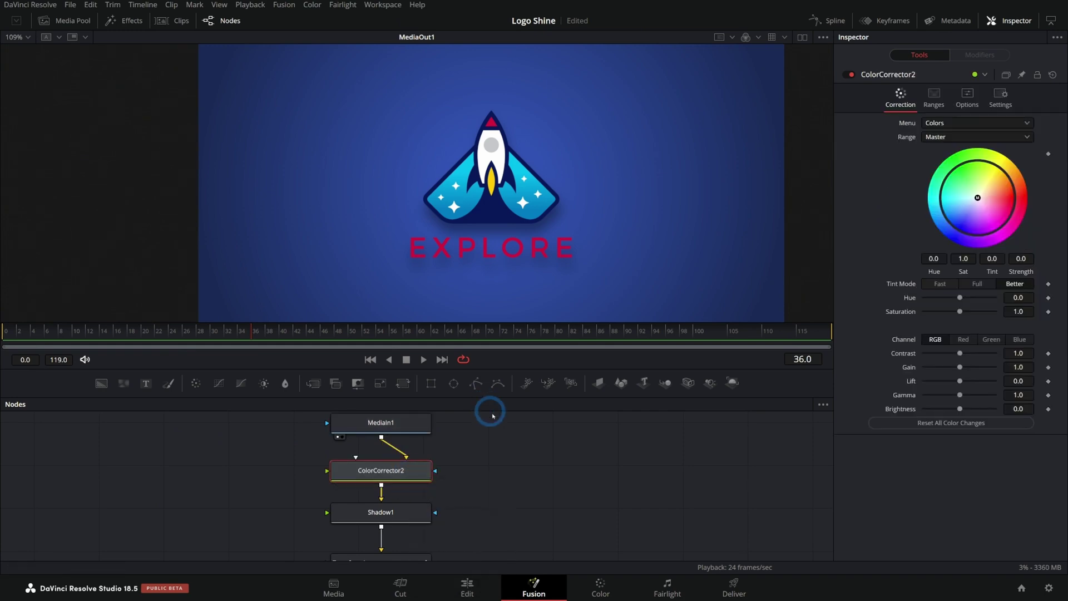
Mask the Color Corrector with an Ellipse narrowed to a width of about 0.043 and angled at -36.5
drag(454, 383, 434, 474)
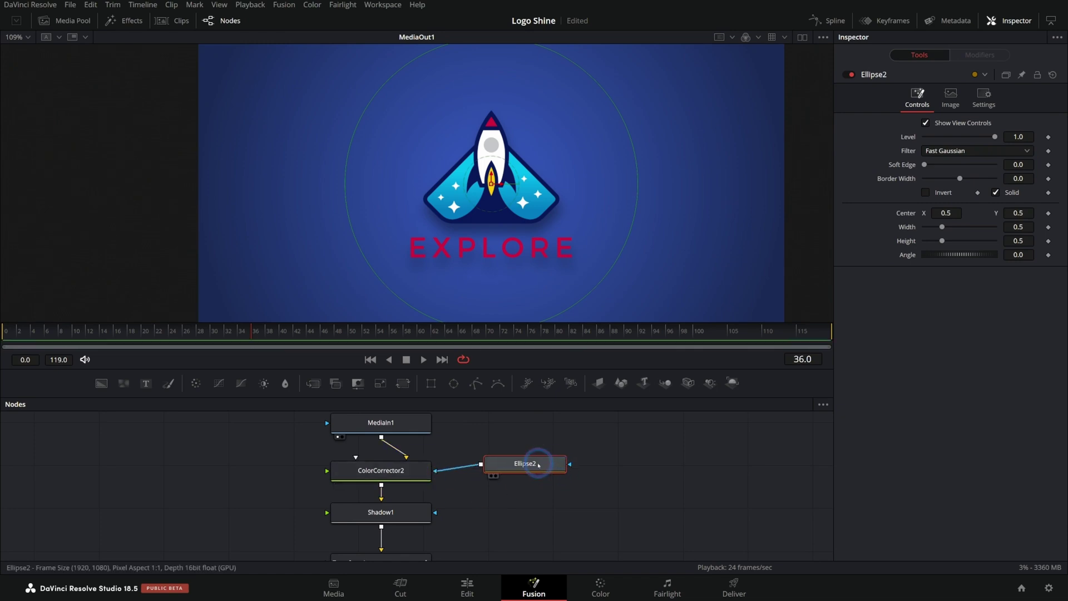
drag(527, 461, 523, 471)
drag(637, 169, 504, 171)
drag(939, 255, 935, 257)
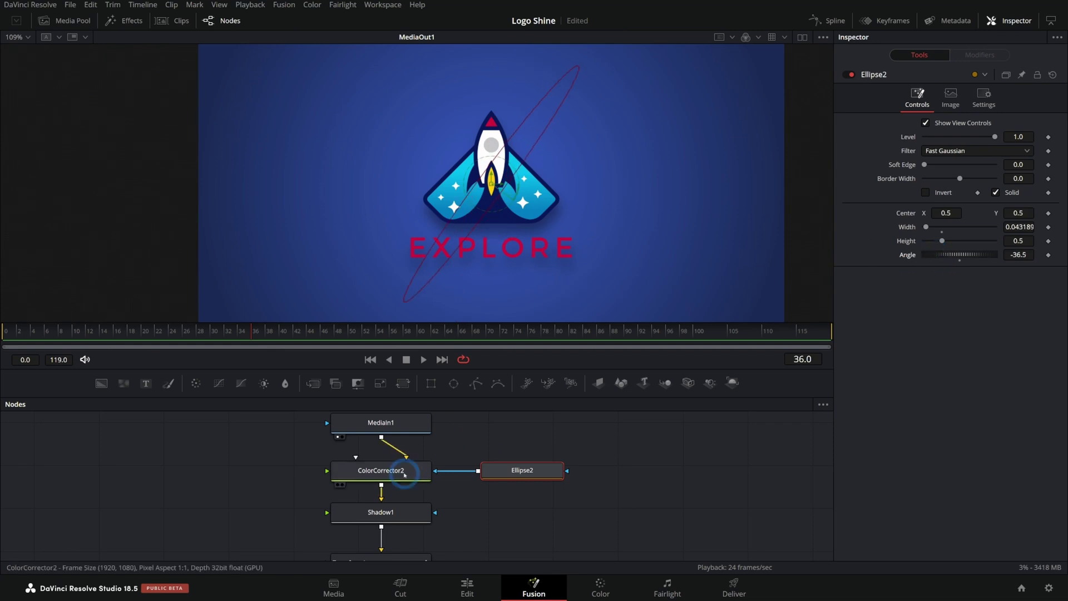
Set the Color Corrector's gain to 1.7 and saturation to 0.41 to create the shine inside the ellipse
click(410, 472)
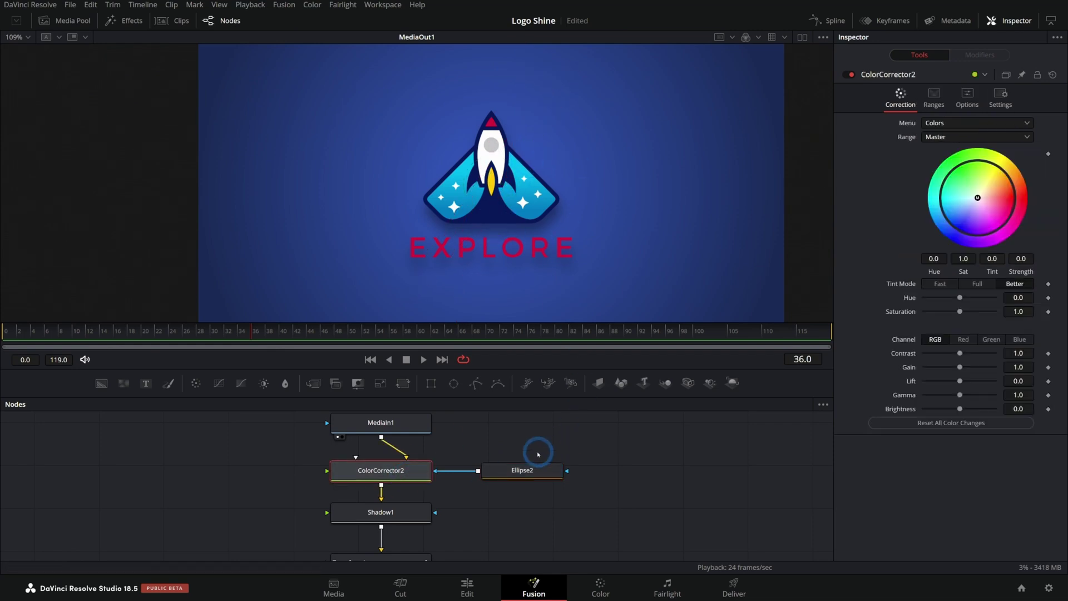
click(531, 471)
click(409, 471)
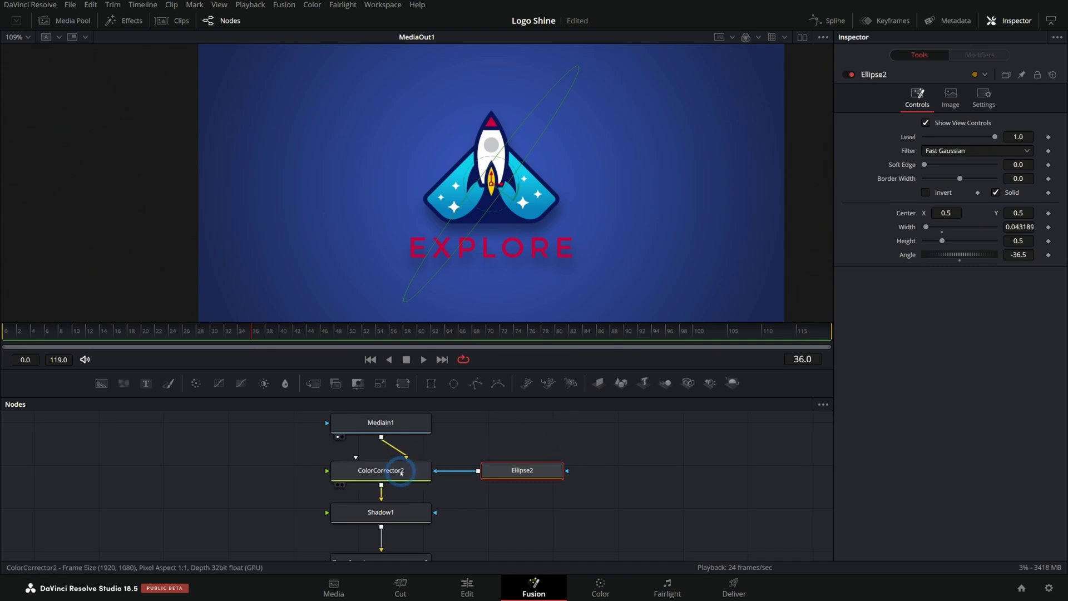
drag(960, 368, 966, 368)
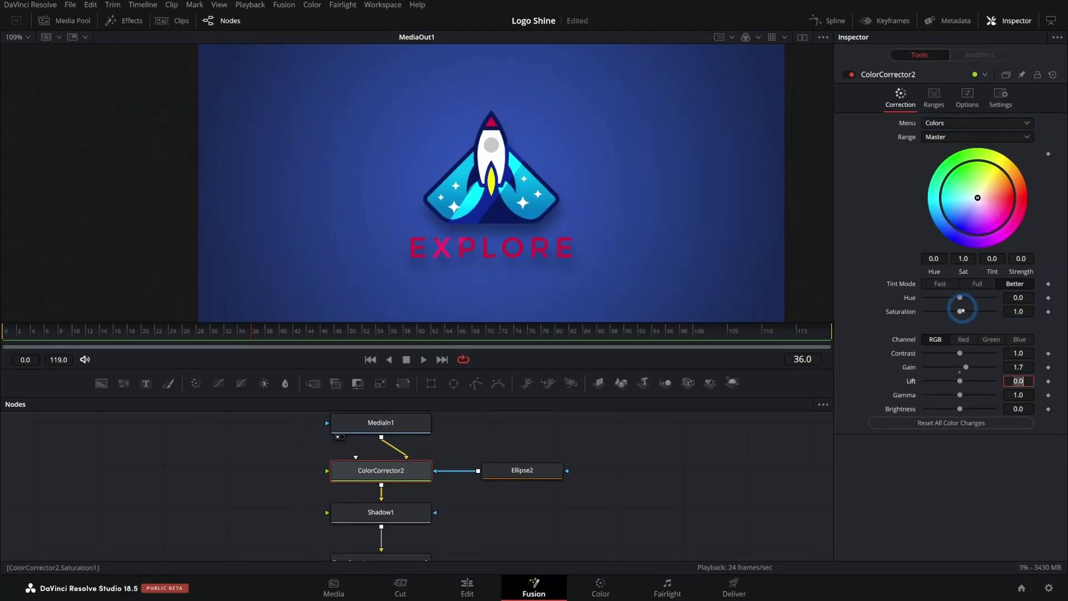
drag(960, 312, 945, 313)
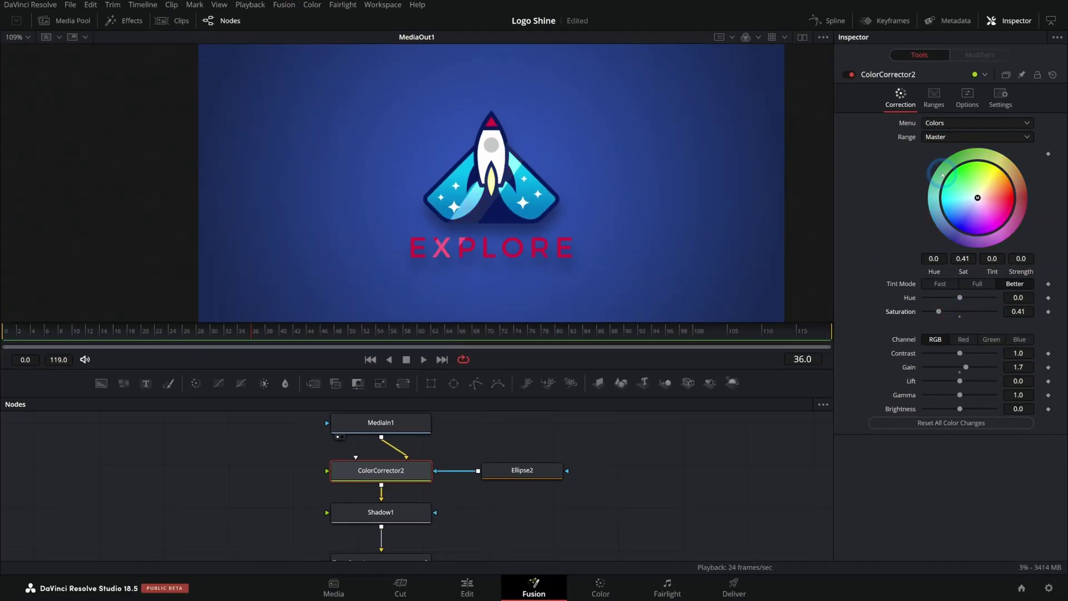
Set the ellipse mask's soft edge to 0.0157 and move its center left of the logo to X 0.337683
click(503, 471)
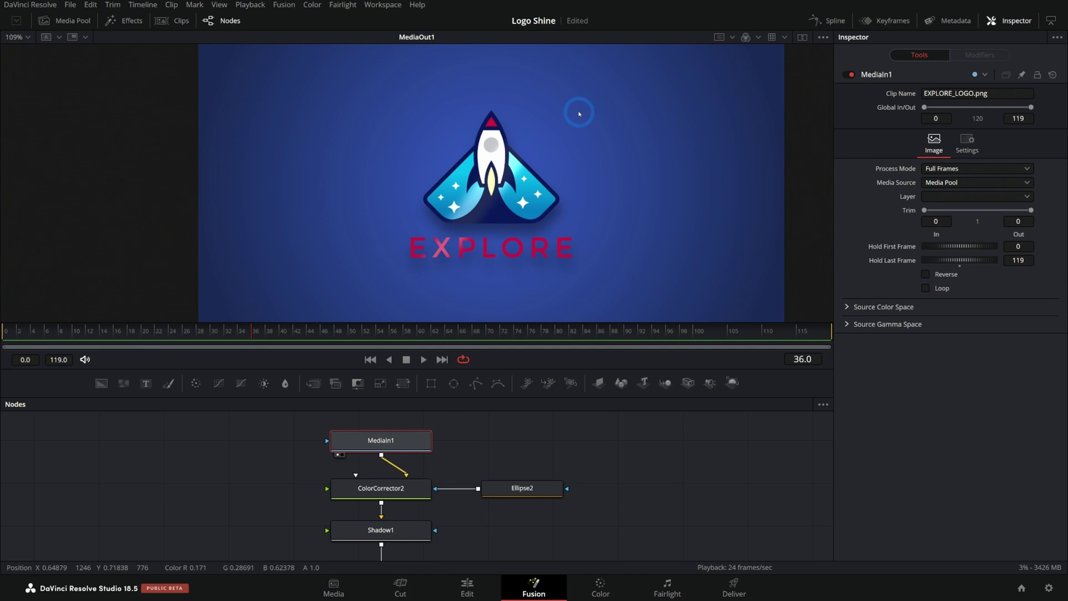
click(532, 488)
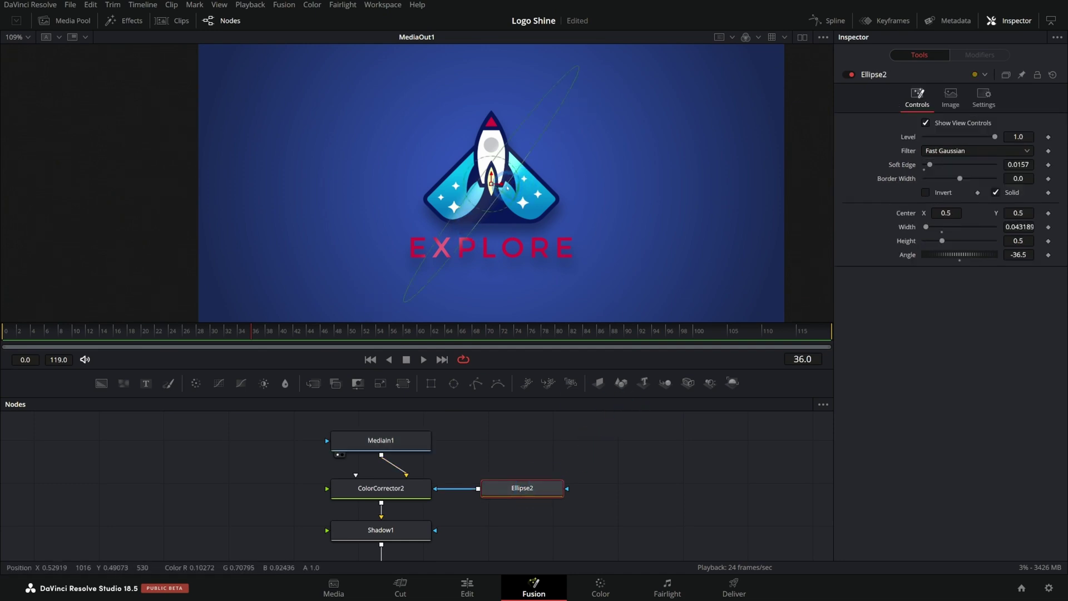
drag(508, 188, 409, 200)
Animate the ellipse across the logo by keyframing its center at frame 10 and moving it past the right side around frame 30
click(69, 333)
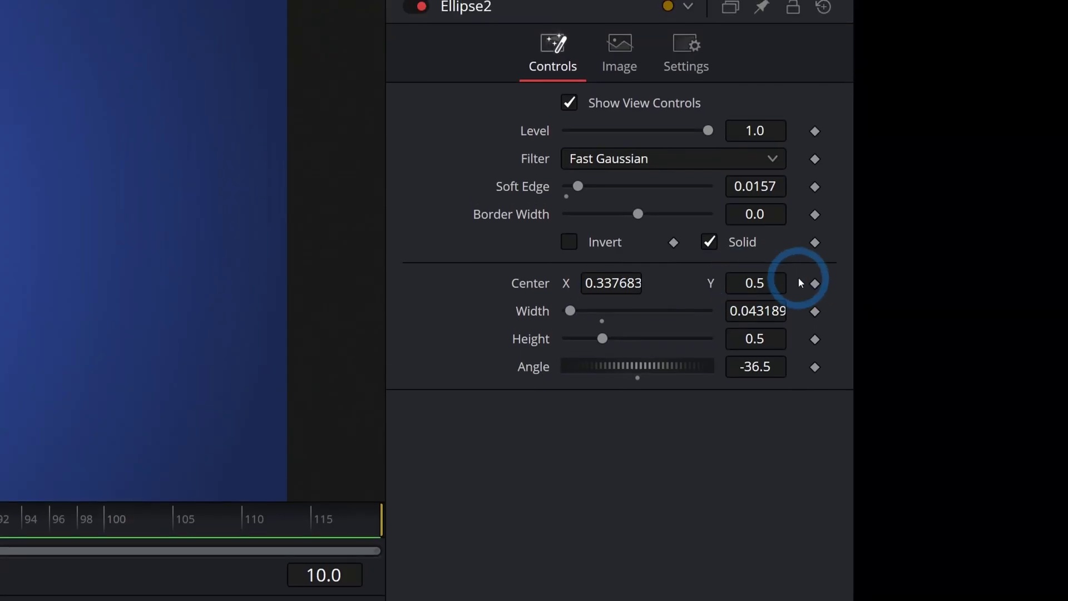
click(815, 273)
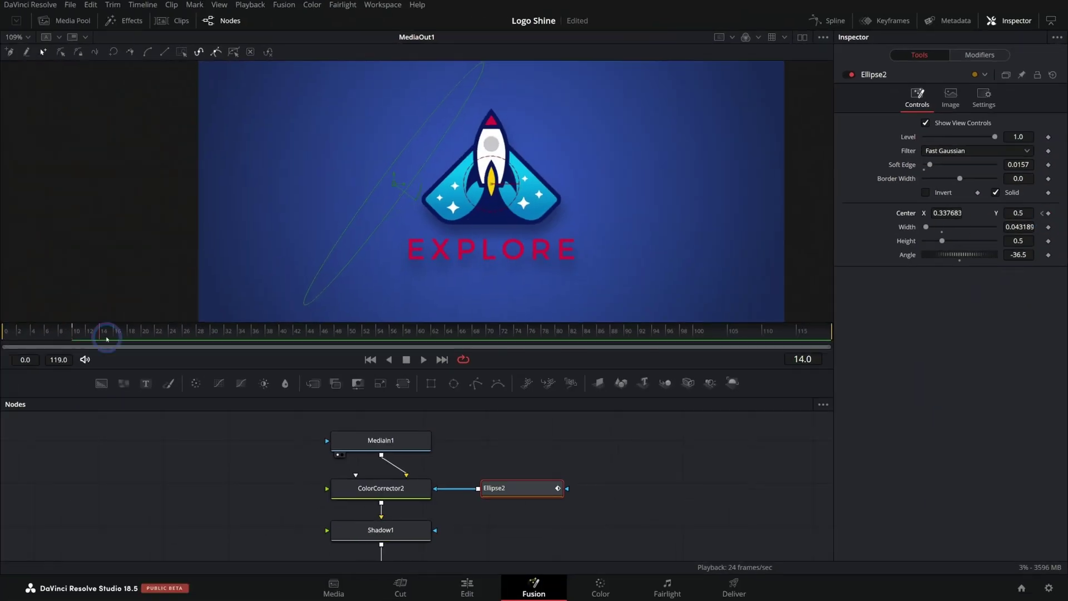
drag(107, 334, 207, 336)
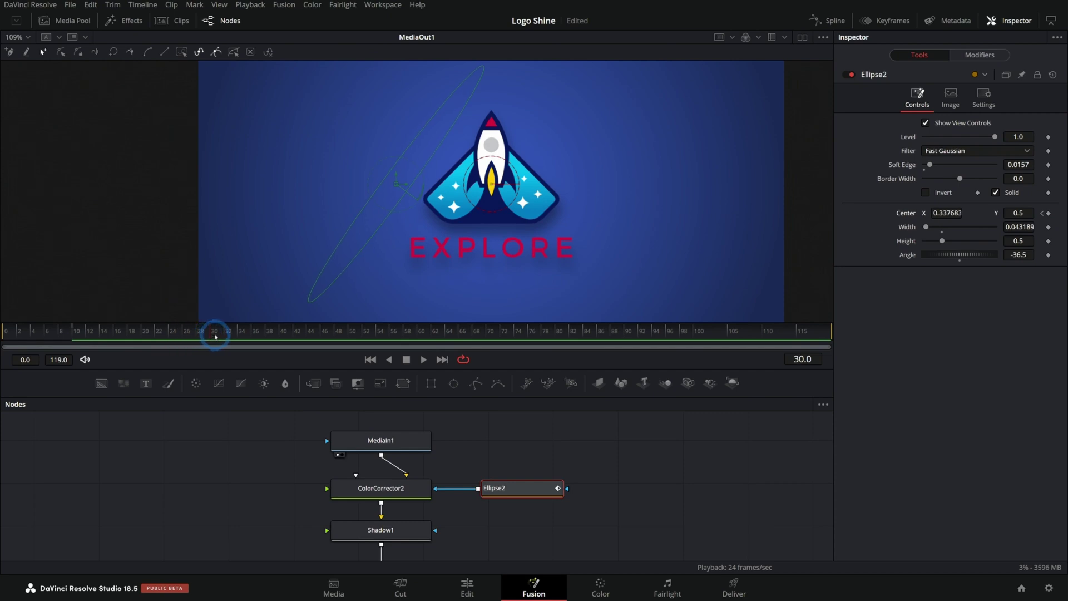
drag(409, 181, 690, 181)
Play back the shine sweep and examine it closely on the logo at frame 17
drag(206, 334, 23, 332)
key(space)
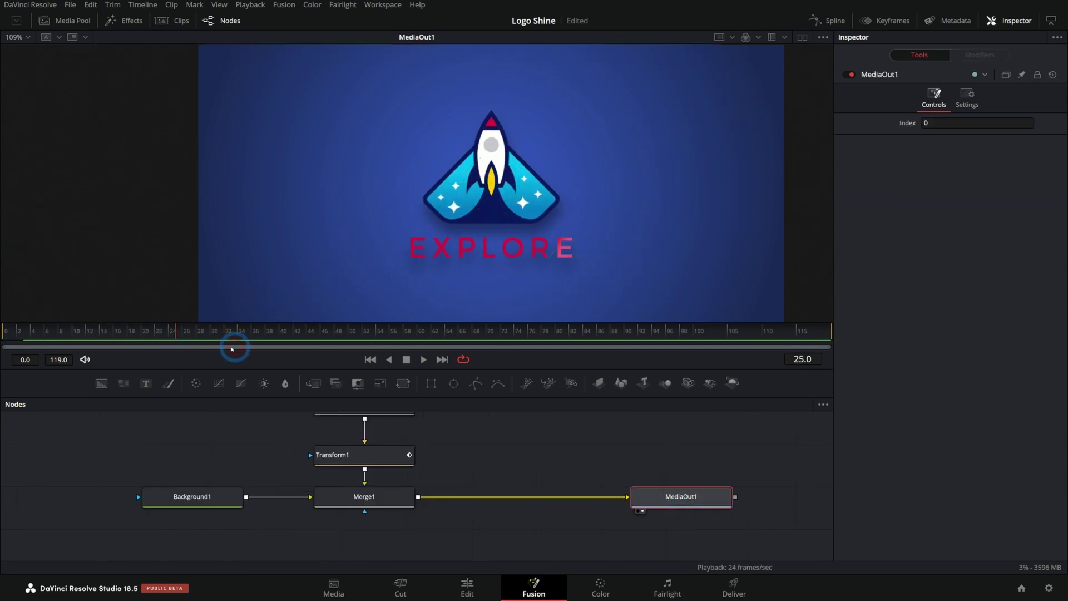
drag(185, 333, 48, 331)
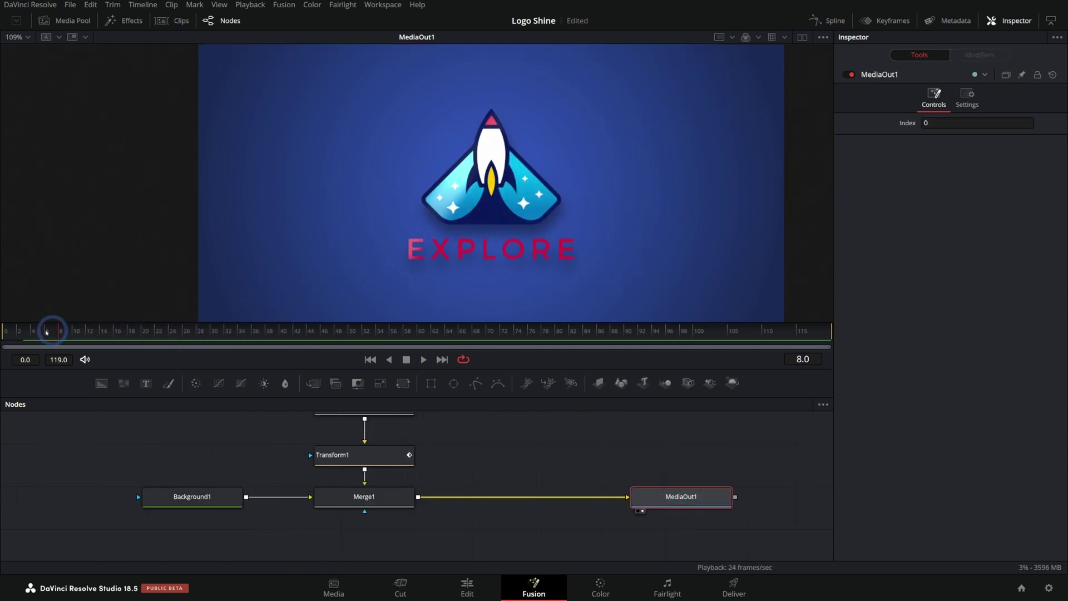
key(space)
drag(222, 333, 123, 331)
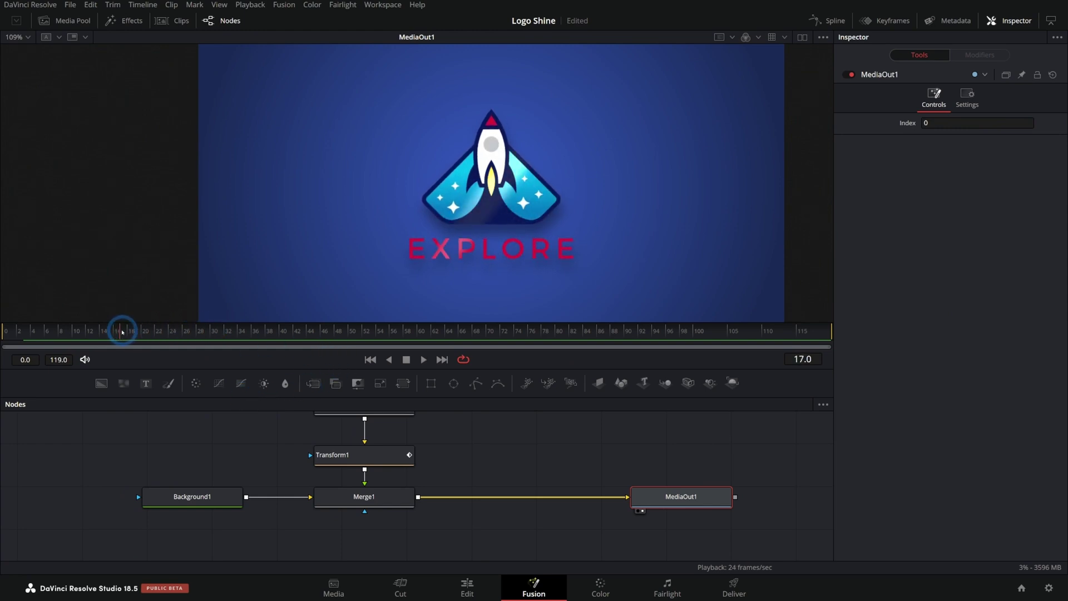
scroll(530, 214, up, 3)
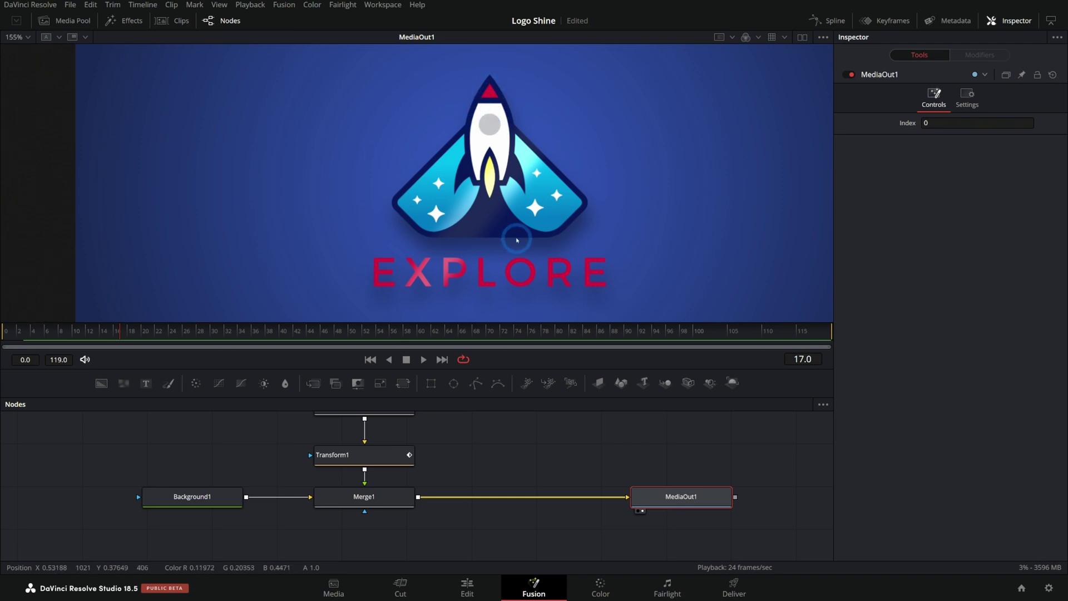
Disconnect Ellipse2 from ColorCorrector2 and connect a new Polygon node as its mask instead
drag(557, 436, 557, 501)
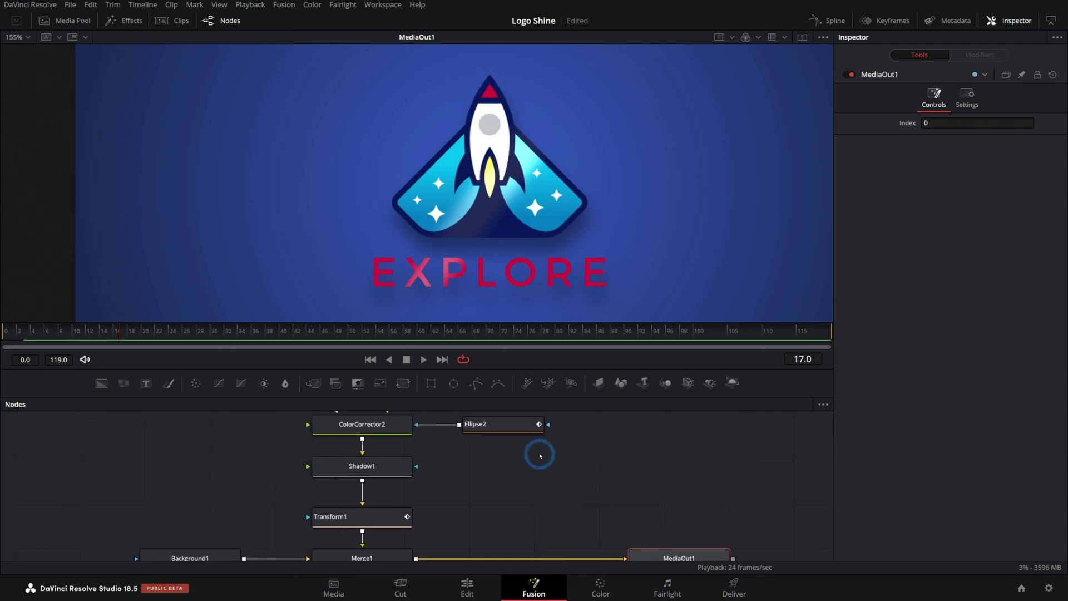
drag(541, 456, 558, 516)
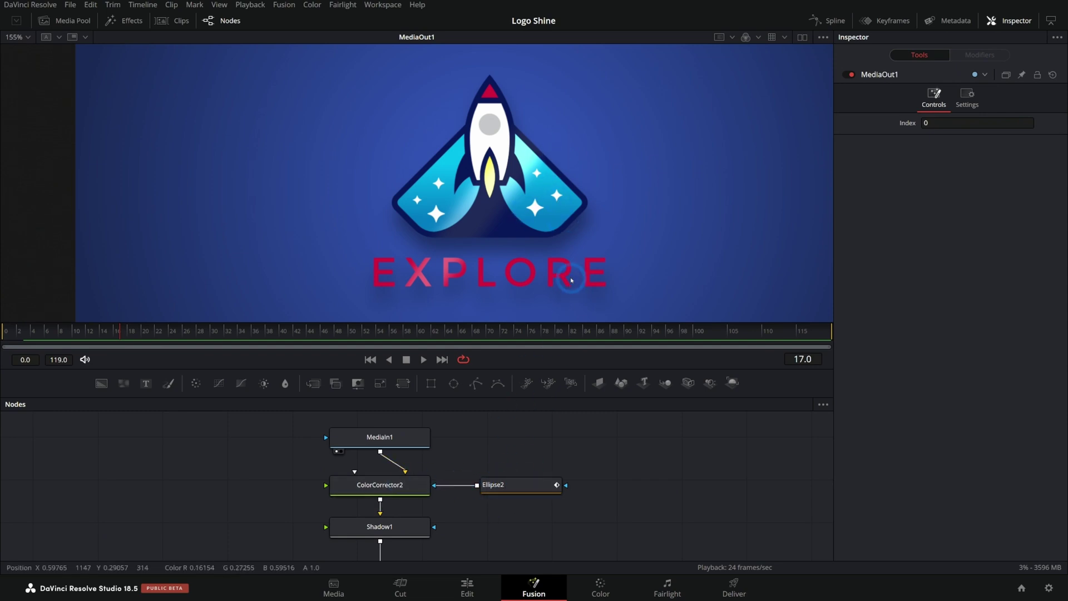
drag(536, 389, 536, 313)
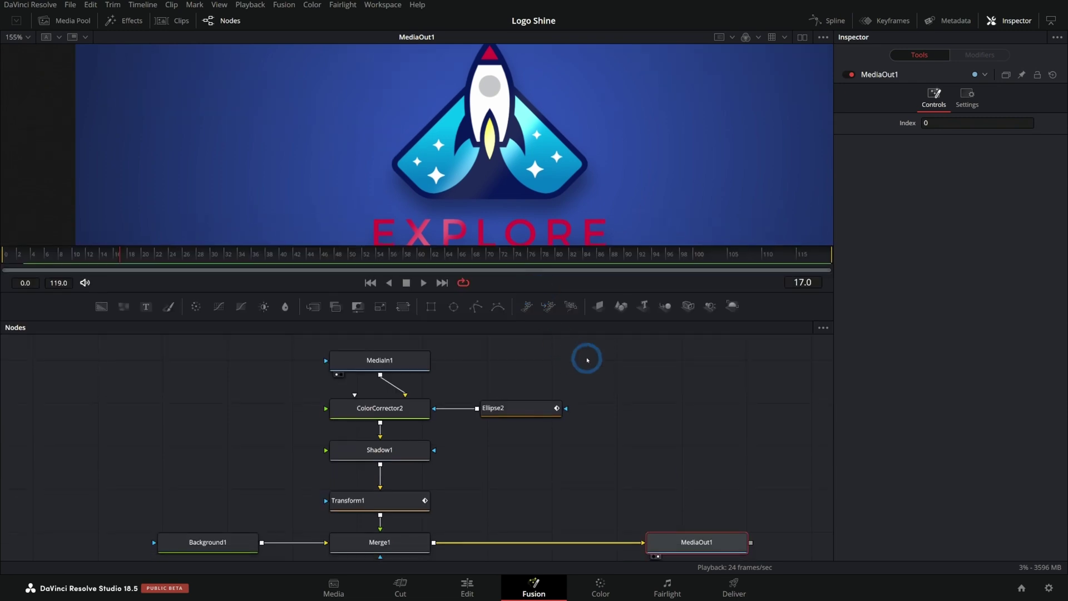
drag(596, 382, 394, 423)
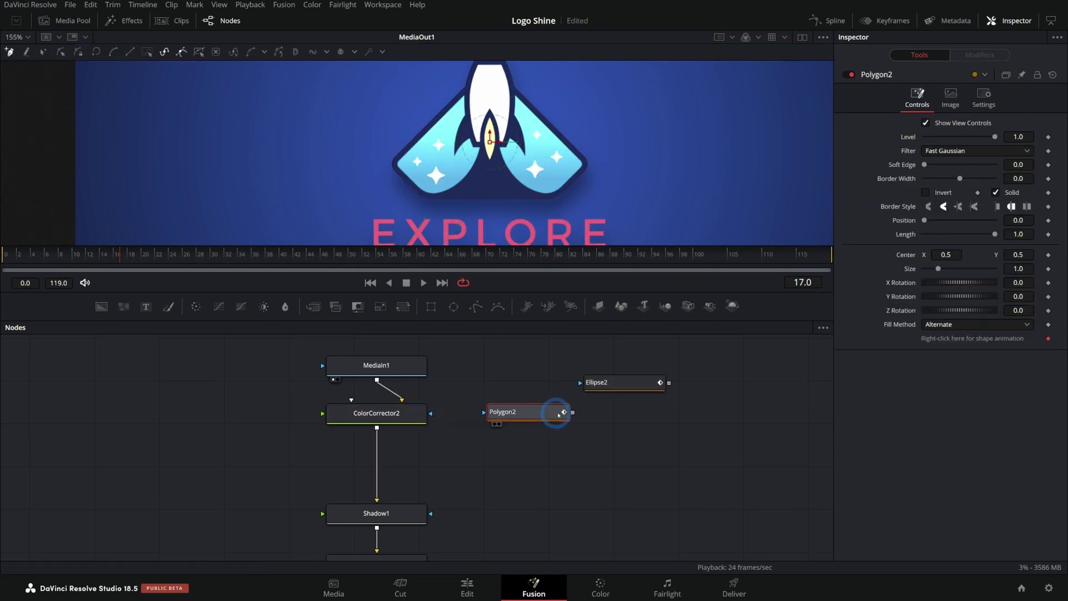
drag(559, 414, 430, 414)
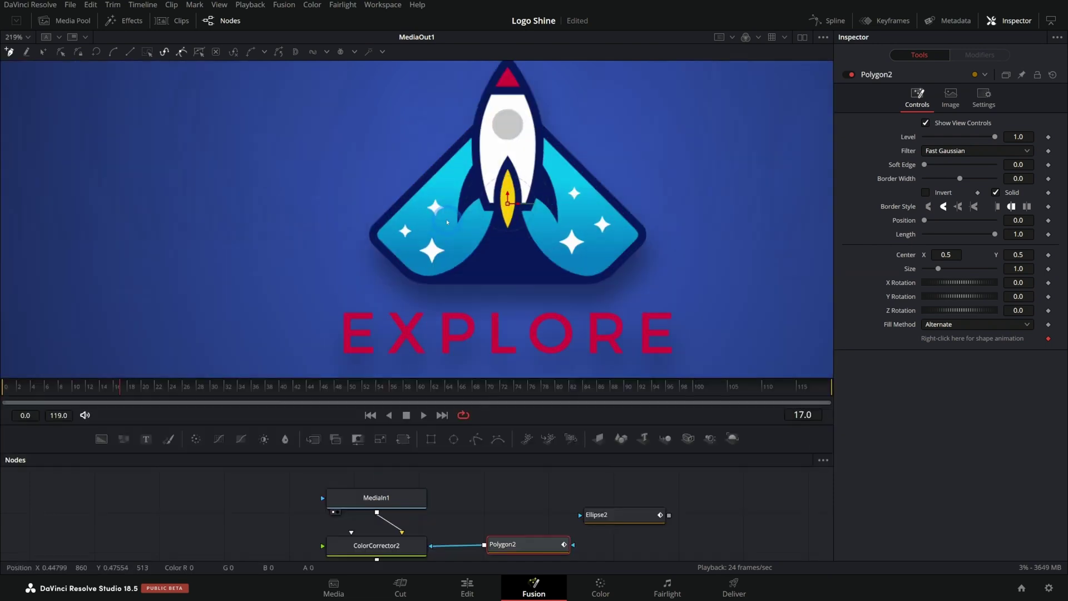
Trace the polygon mask down the rocket's left body edge and around its left fin
drag(502, 206, 465, 312)
drag(467, 183, 456, 227)
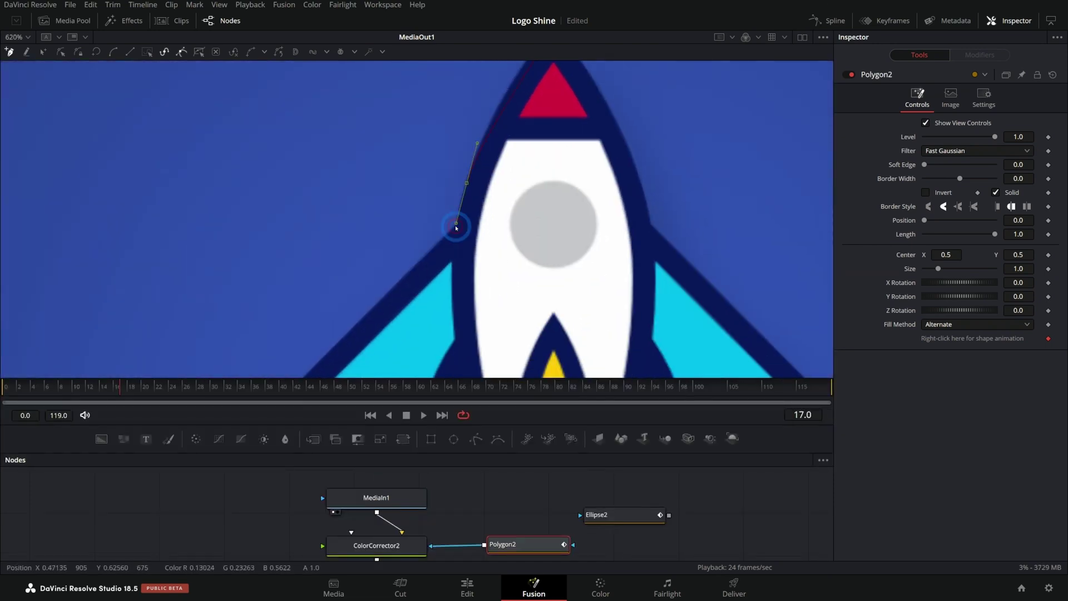
drag(448, 271, 444, 272)
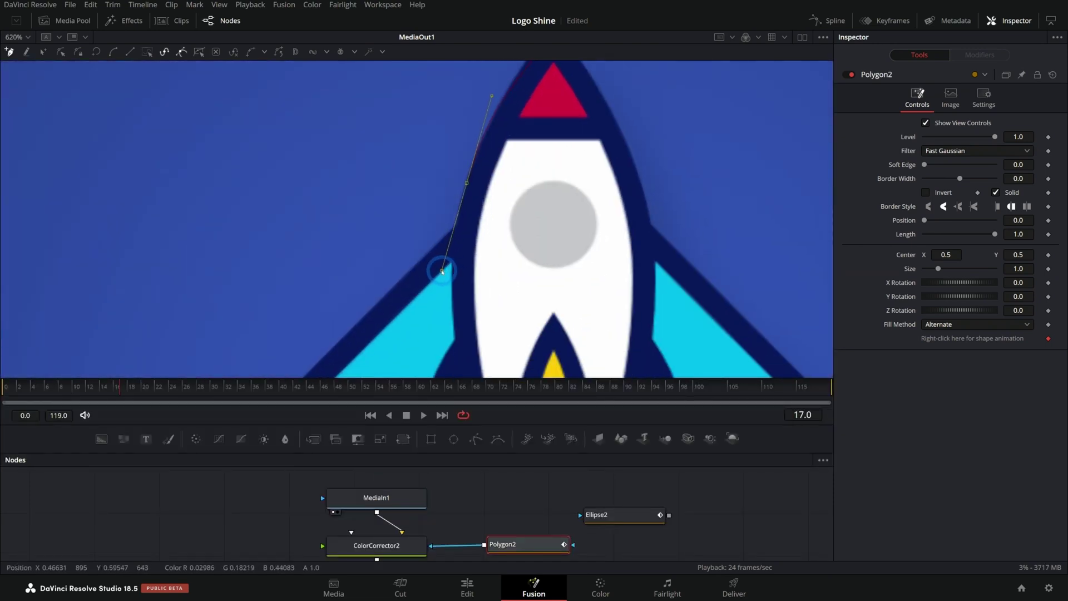
click(456, 337)
drag(460, 331, 465, 246)
drag(477, 289, 495, 188)
click(448, 217)
click(435, 318)
drag(466, 271, 479, 256)
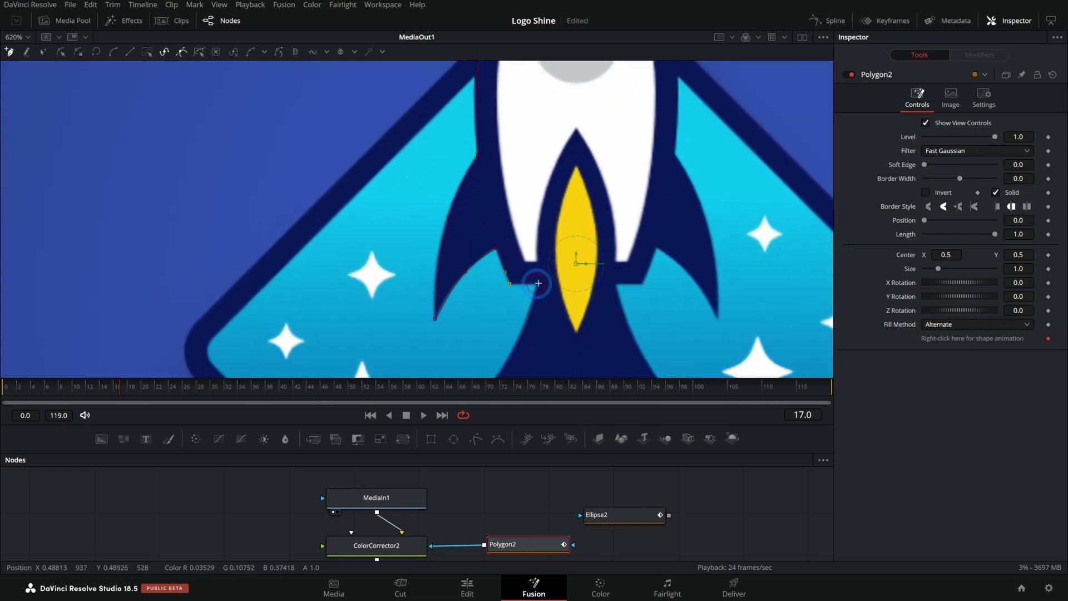
Continue the polygon mask around the flame and the right fin, then up the right body edge, closing it at the nose
scroll(552, 284, down, 2)
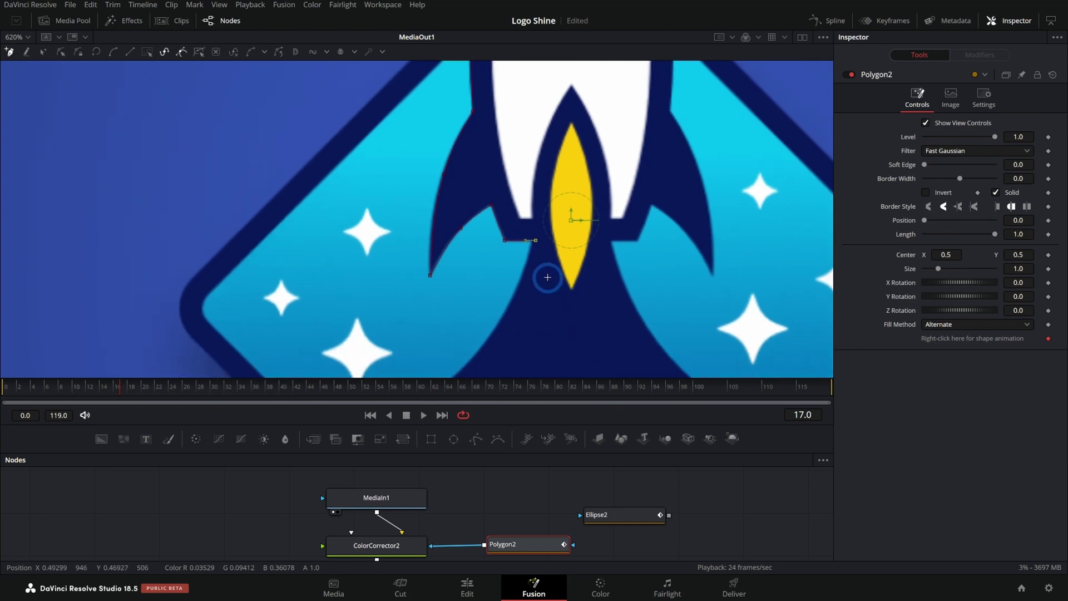
click(548, 277)
click(574, 320)
drag(596, 272, 603, 257)
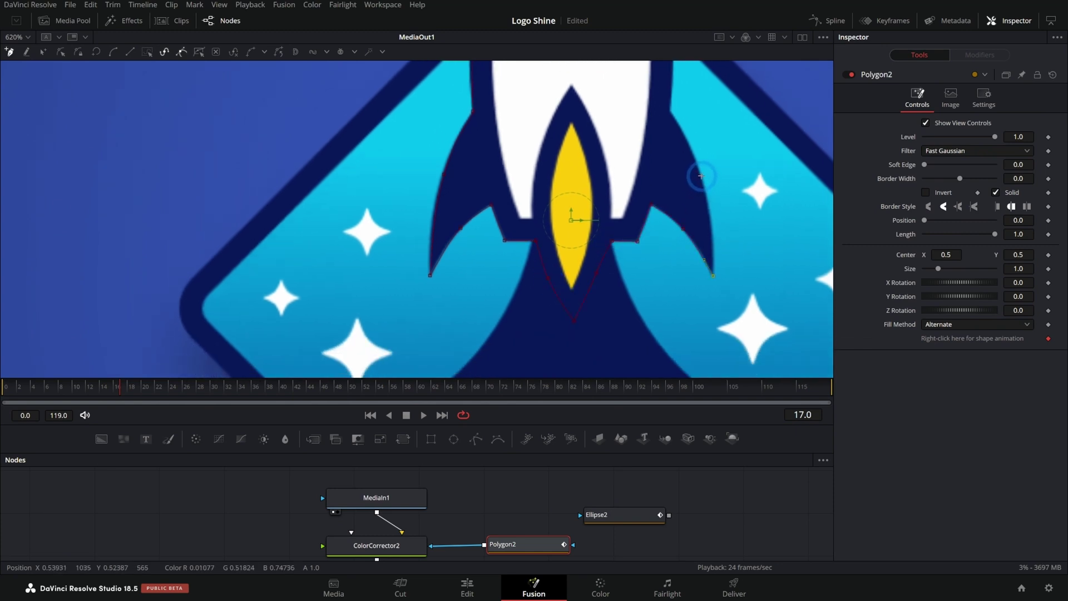
scroll(689, 144, up, 10)
click(574, 98)
click(575, 98)
Adjust the polygon's curve handles at the nose tip and along the body edges to follow the rocket's outline
drag(606, 127, 602, 143)
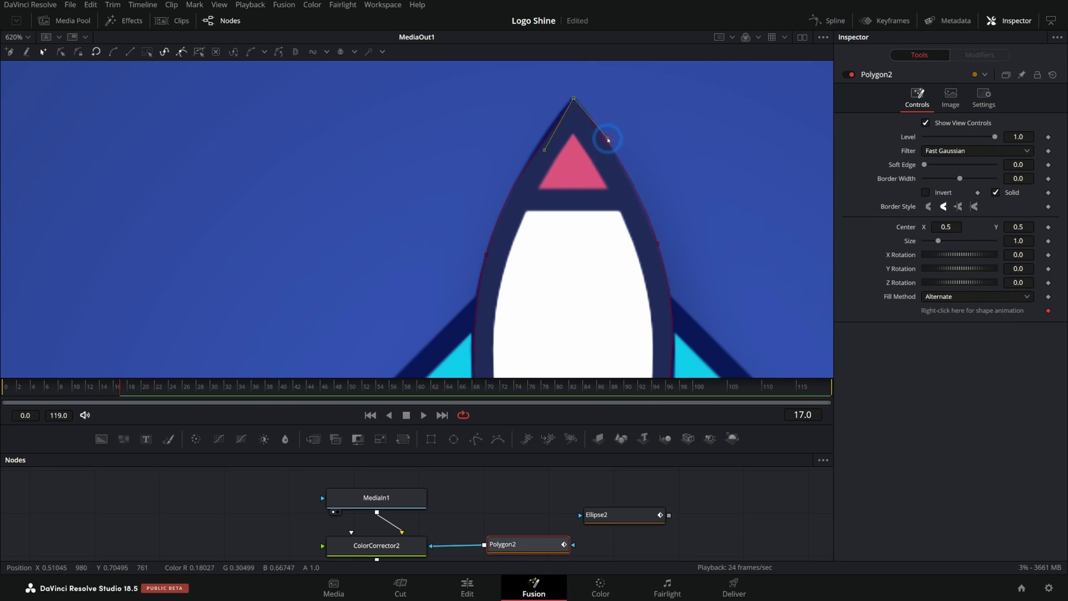
drag(545, 151, 538, 140)
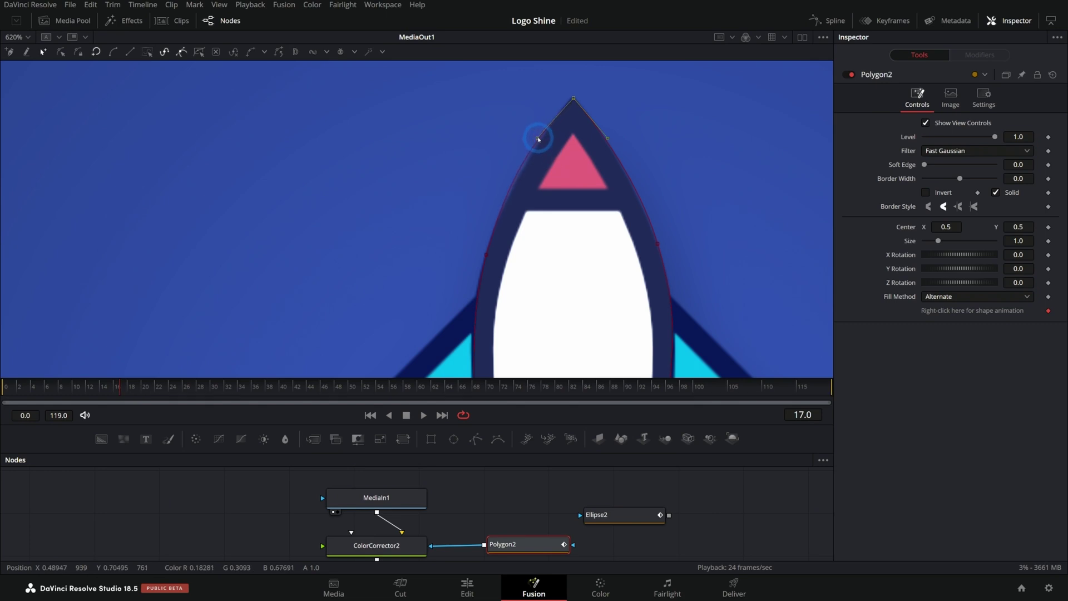
click(486, 257)
drag(569, 301, 524, 180)
scroll(584, 273, up, 1)
click(621, 305)
drag(622, 253, 625, 271)
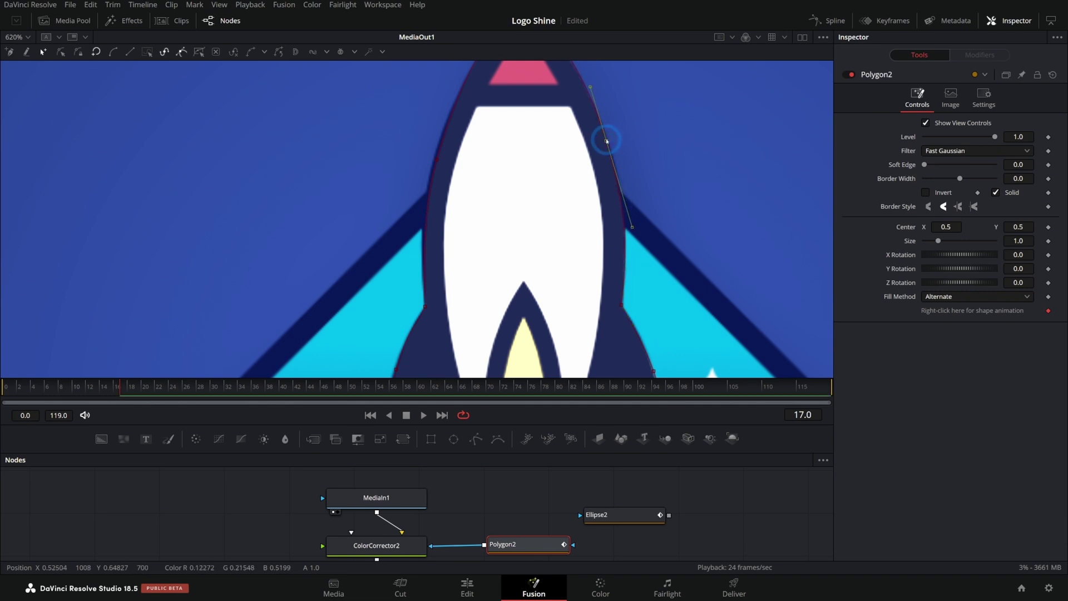
Refine the polygon mask's curve along the right fin and check the outline around the whole rocket
scroll(620, 200, down, 3)
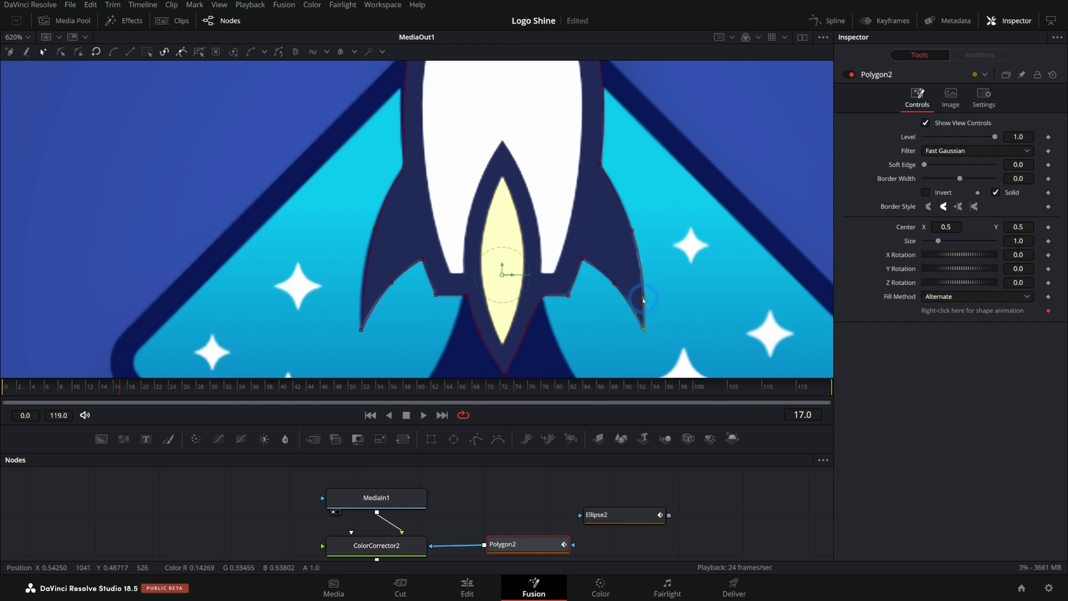
click(588, 263)
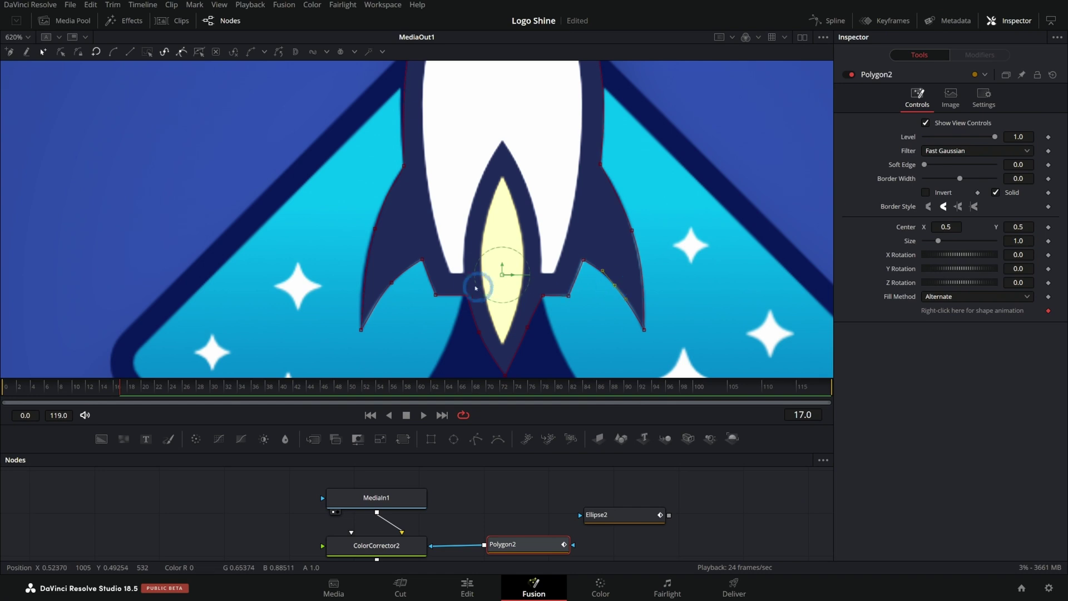
scroll(557, 294, down, 2)
scroll(589, 279, down, 2)
scroll(591, 291, up, 2)
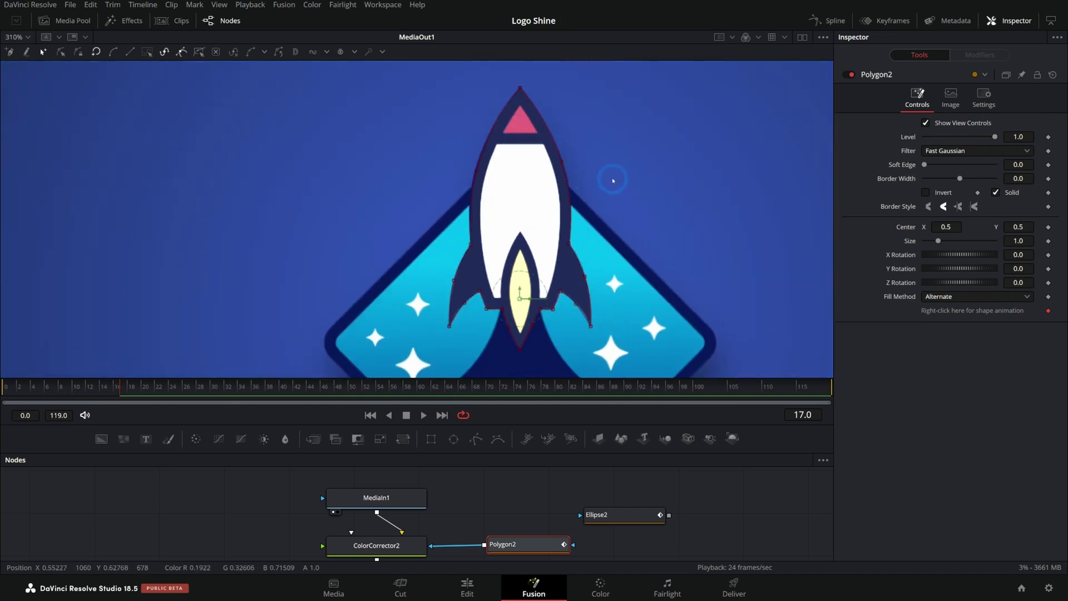
Connect Ellipse2 to Polygon2's effect mask input and line the two nodes up side by side
drag(569, 494, 496, 523)
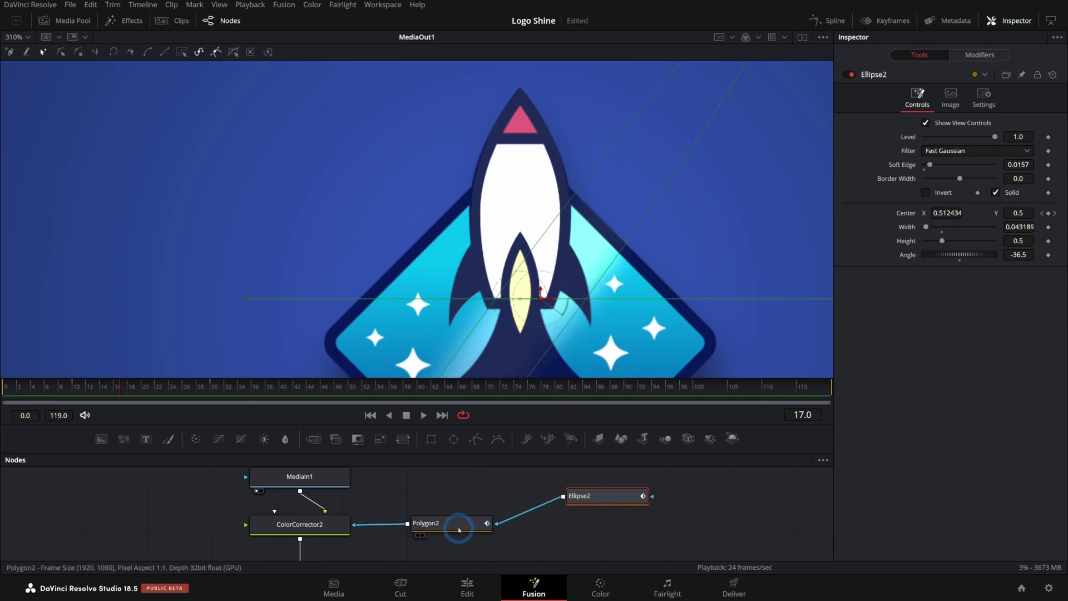
click(453, 524)
drag(599, 507, 563, 534)
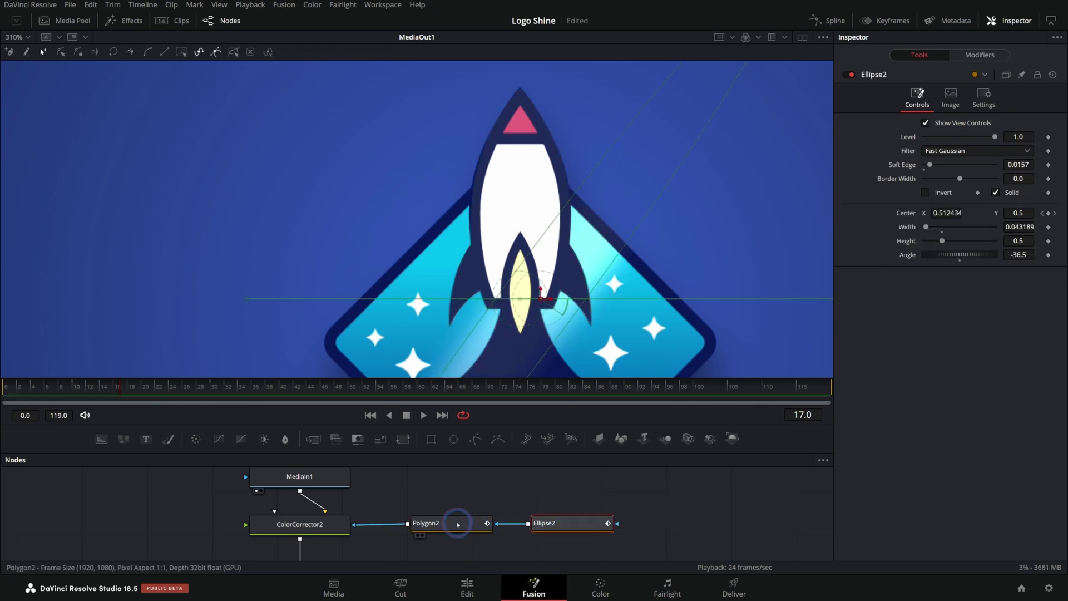
Rename Polygon2 to Rocket_Mask and Ellipse2 to Shine_Sweep_Mask
click(456, 524)
key(F2)
text(Rocket_Mask)
key(Return)
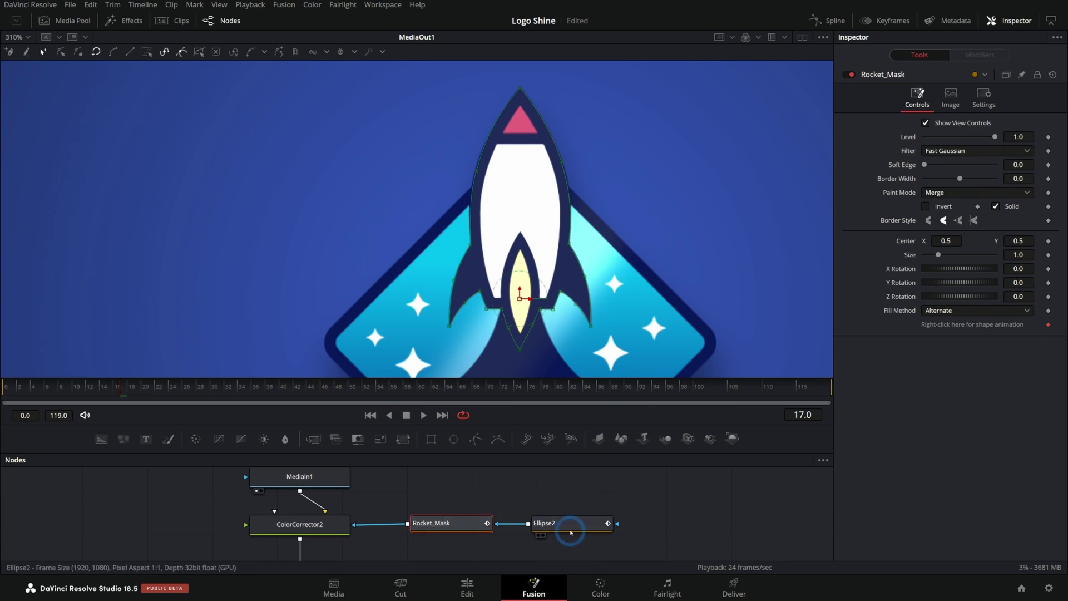
click(570, 532)
key(F2)
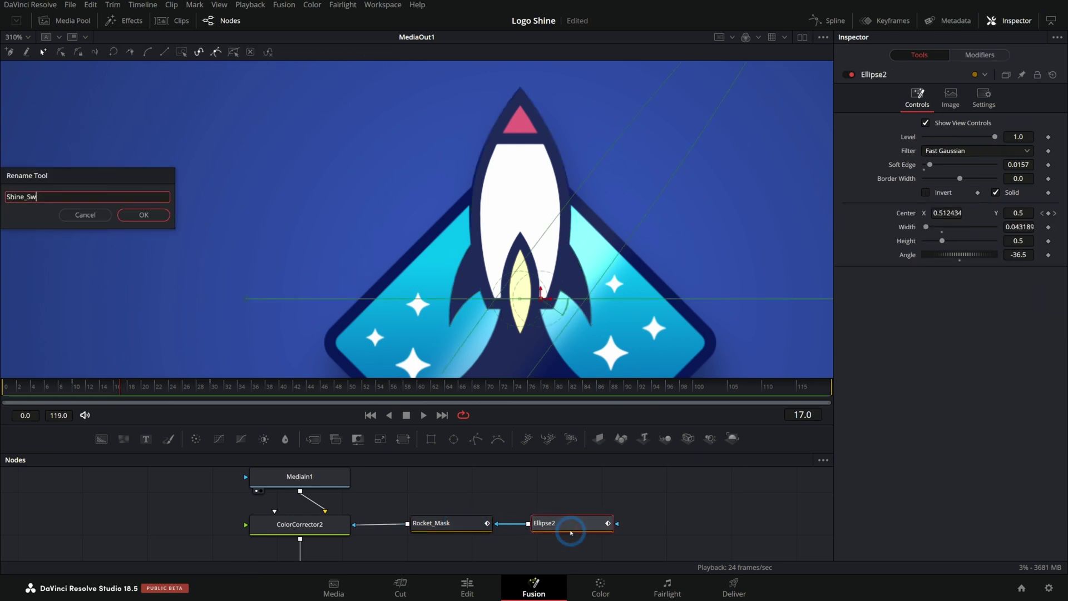
key(Return)
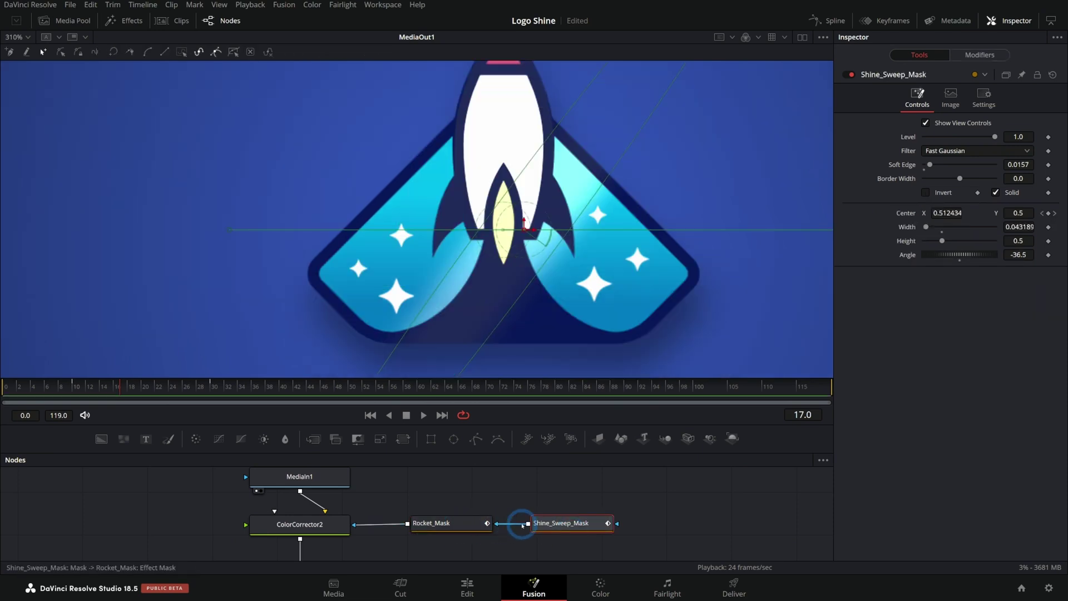
Set Rocket_Mask's Paint Mode to Subtract and bring the full rocket into view
click(468, 537)
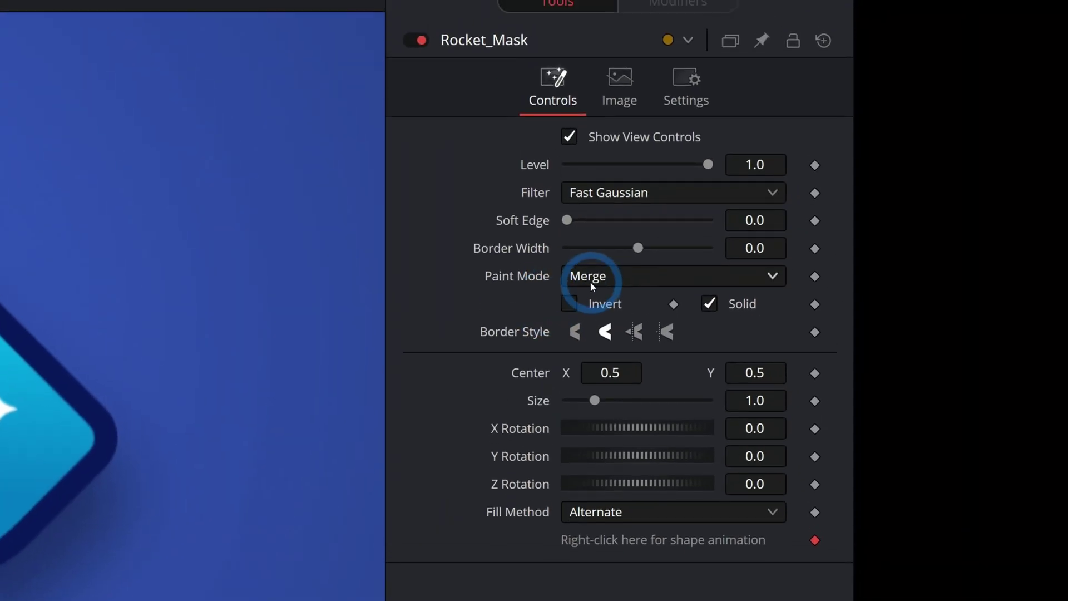
click(596, 279)
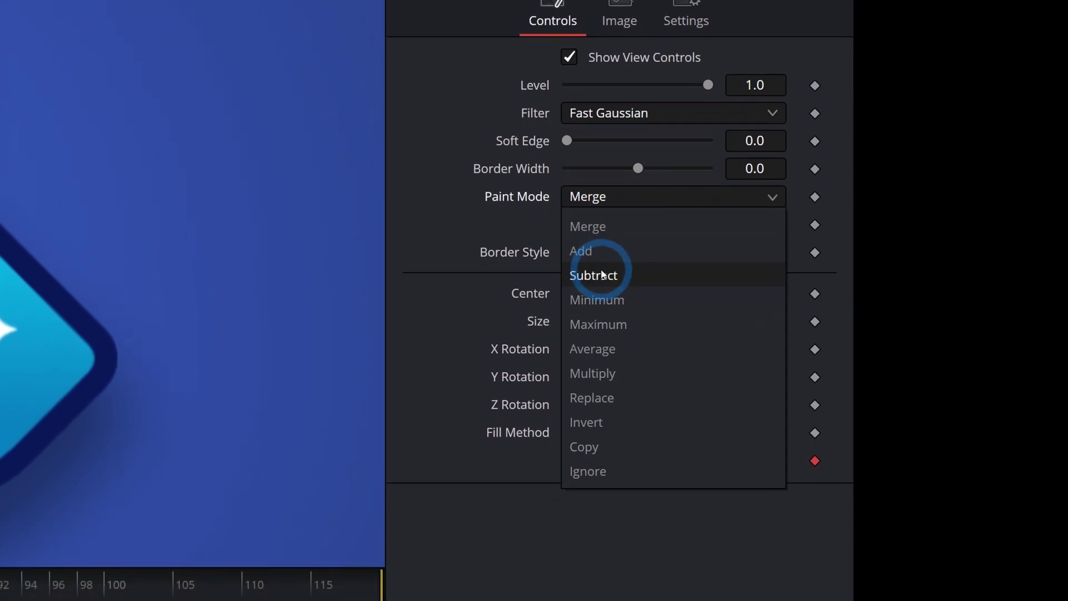
click(599, 361)
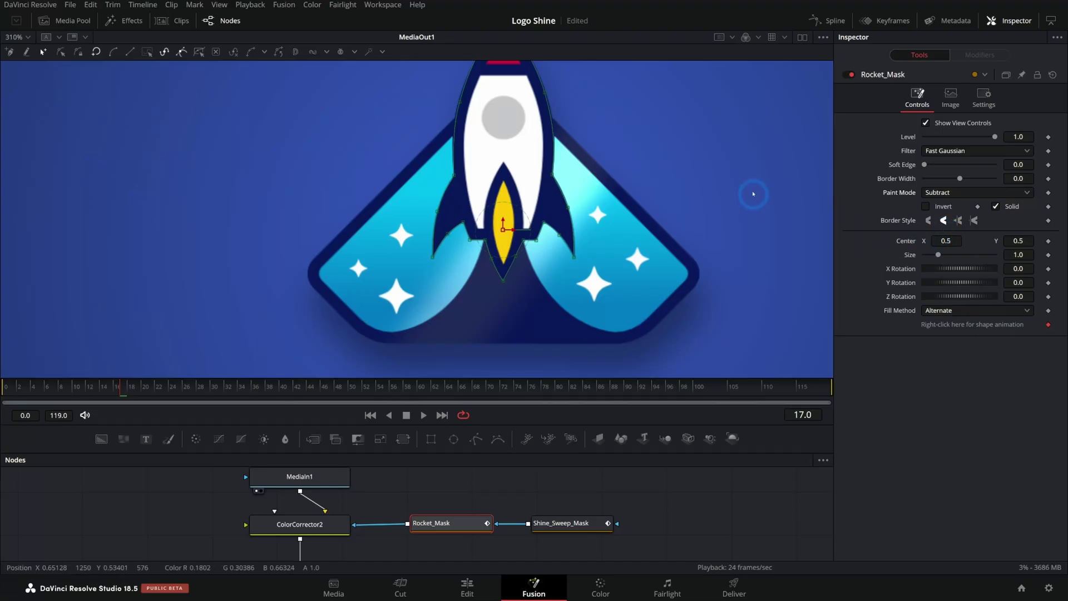
drag(754, 194, 770, 240)
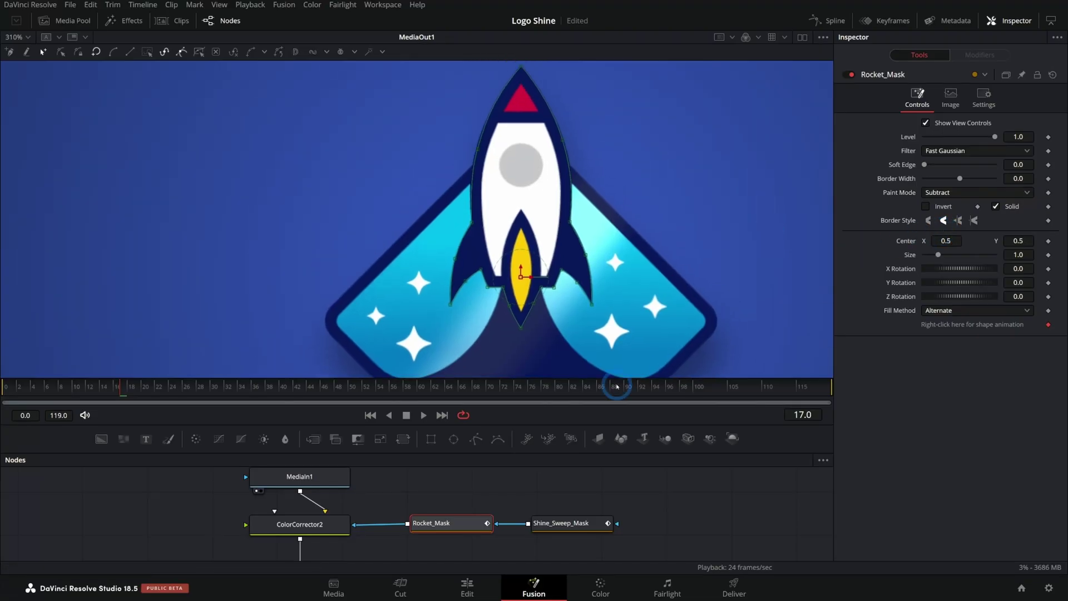
Show Rocket_Mask's output in the viewer and turn on Invert for it
click(565, 523)
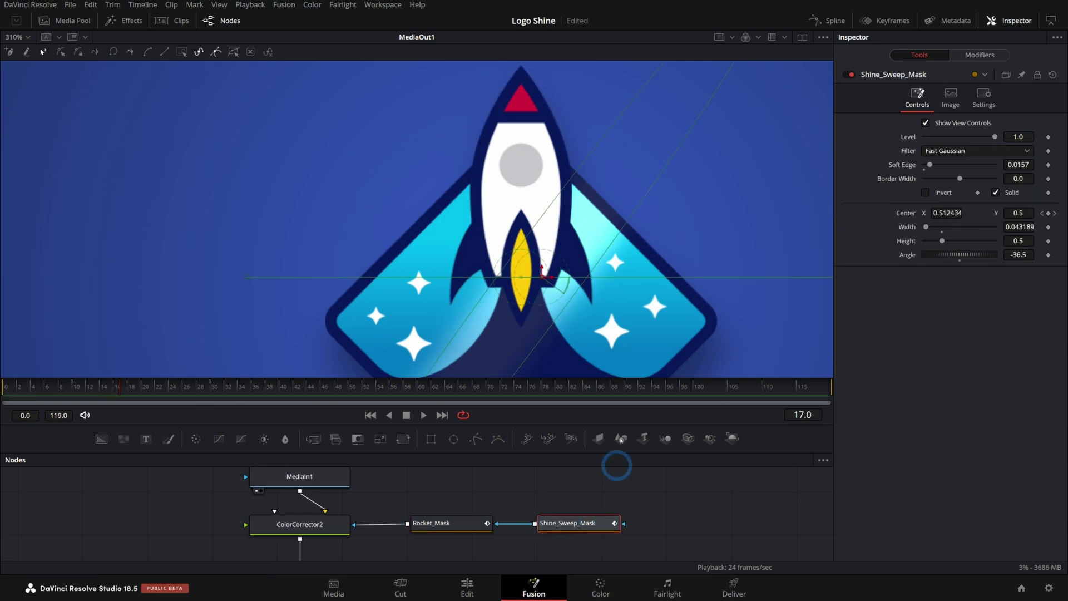
click(459, 522)
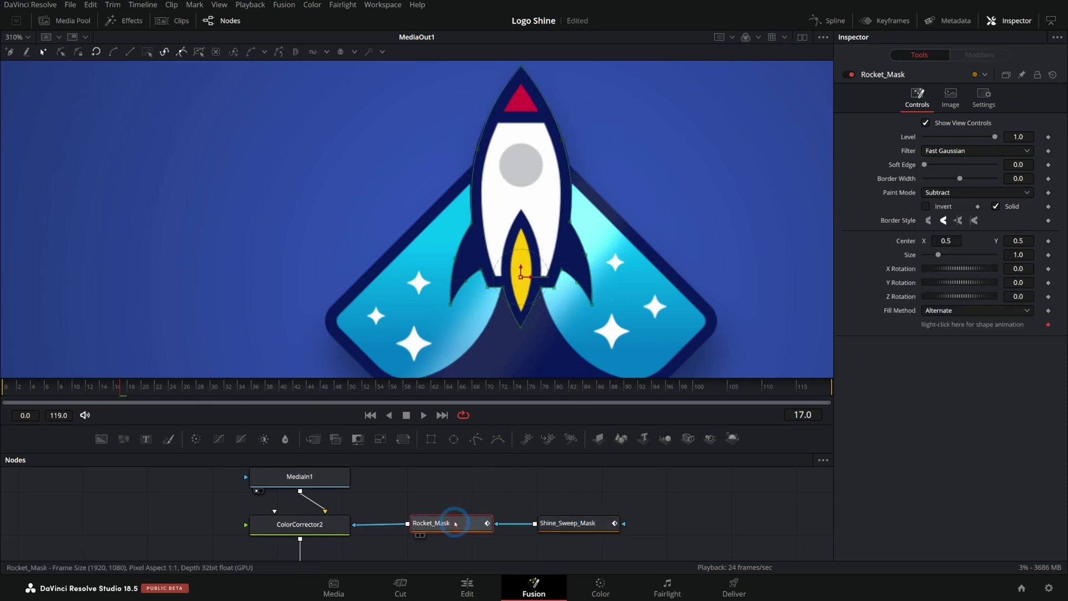
key(1)
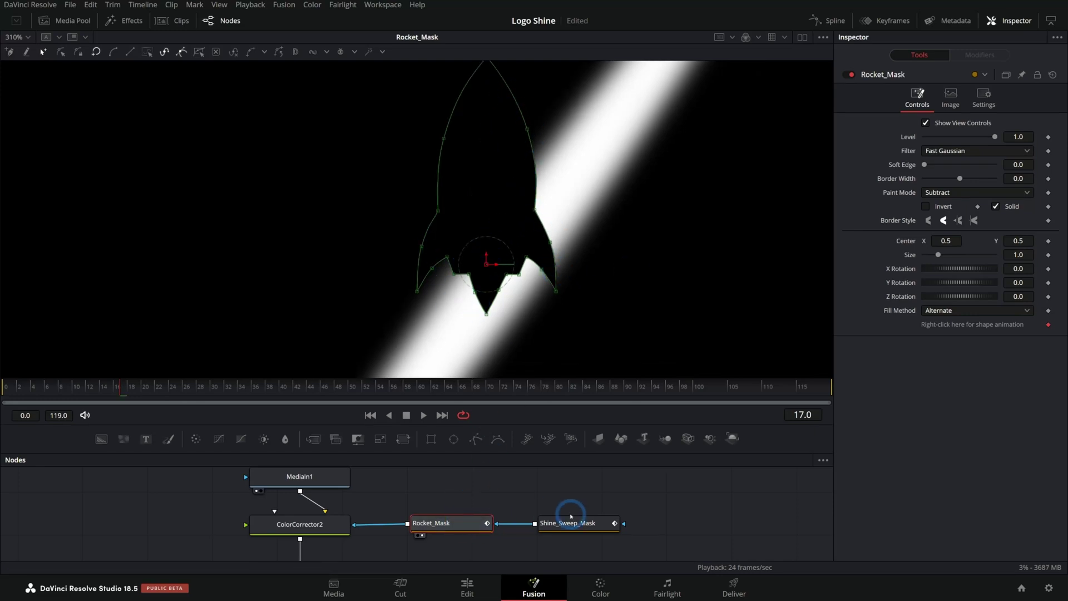
click(926, 208)
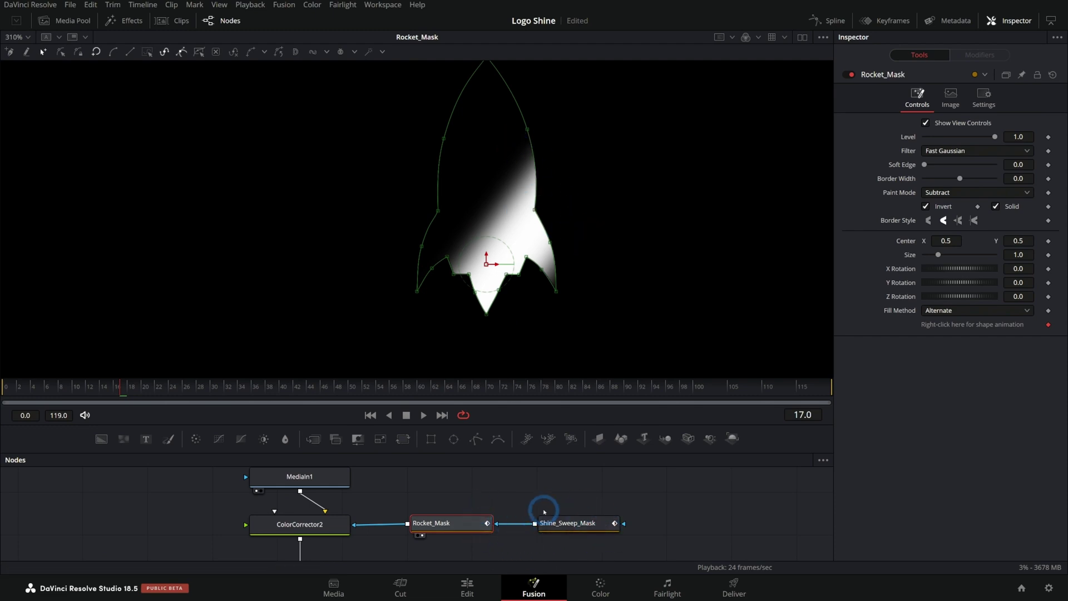
Show MediaOut1 in the viewer and scrub the timeline to check the shine on the rocket
click(570, 527)
key(2)
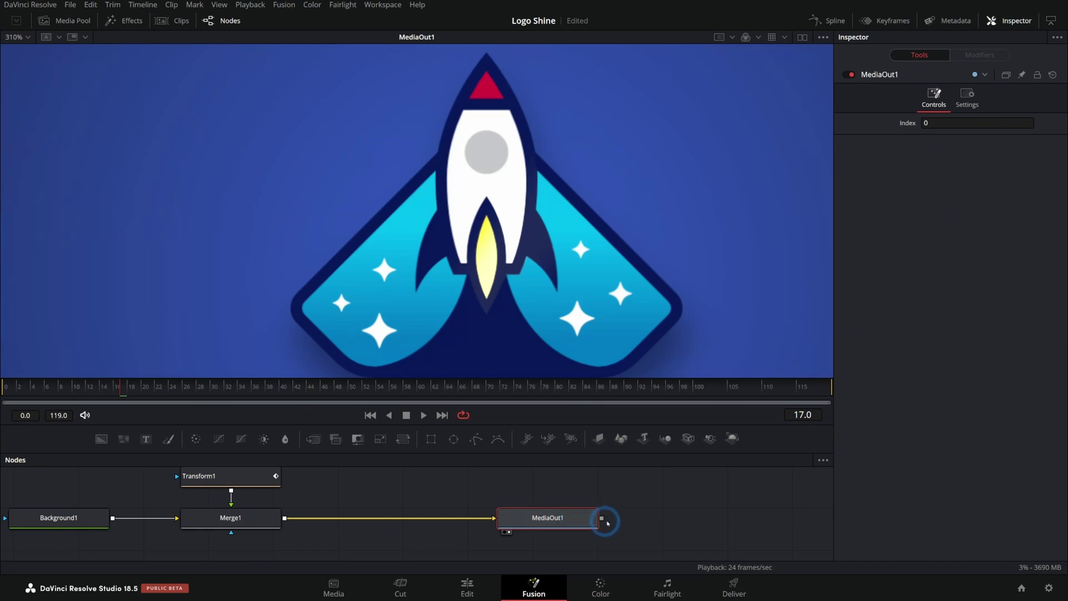
drag(666, 473, 709, 527)
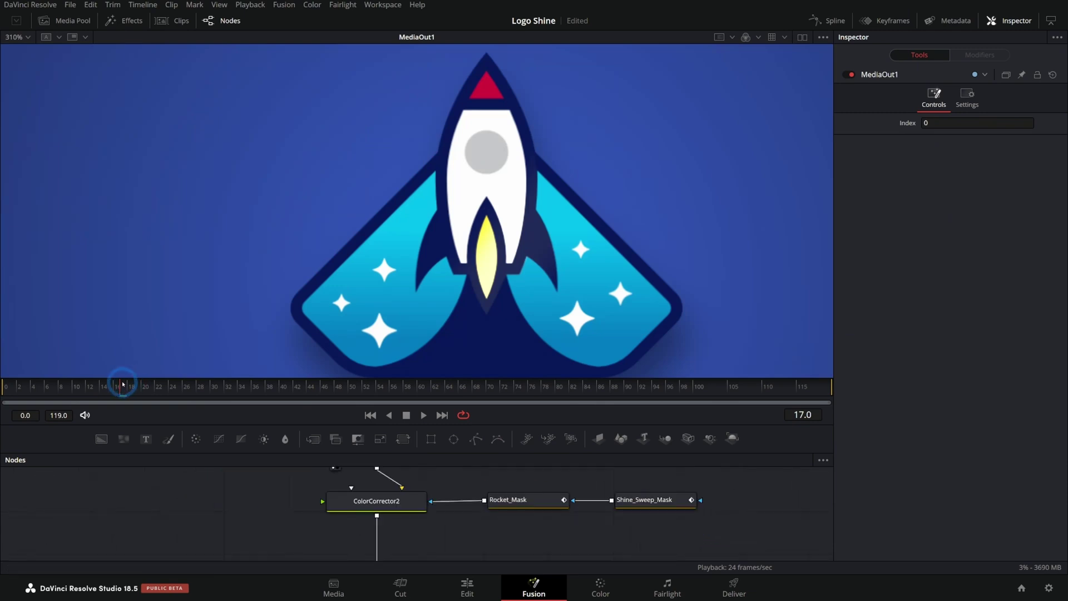
drag(123, 384, 146, 398)
Enlarge the node graph area and reframe the logo in the smaller viewer
drag(467, 424, 468, 407)
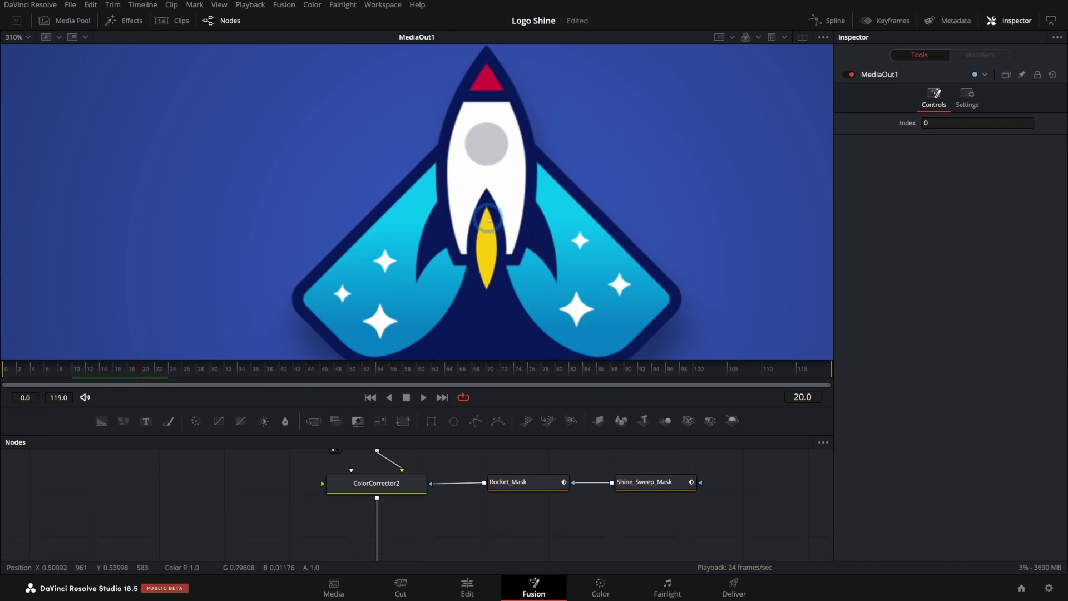
click(589, 303)
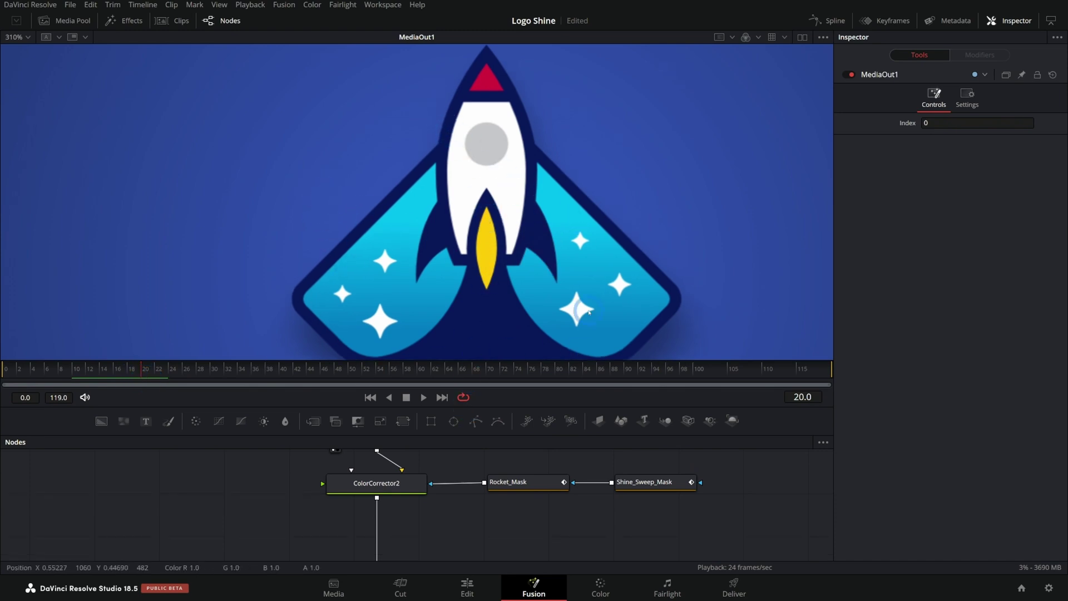
click(543, 414)
drag(544, 409, 533, 312)
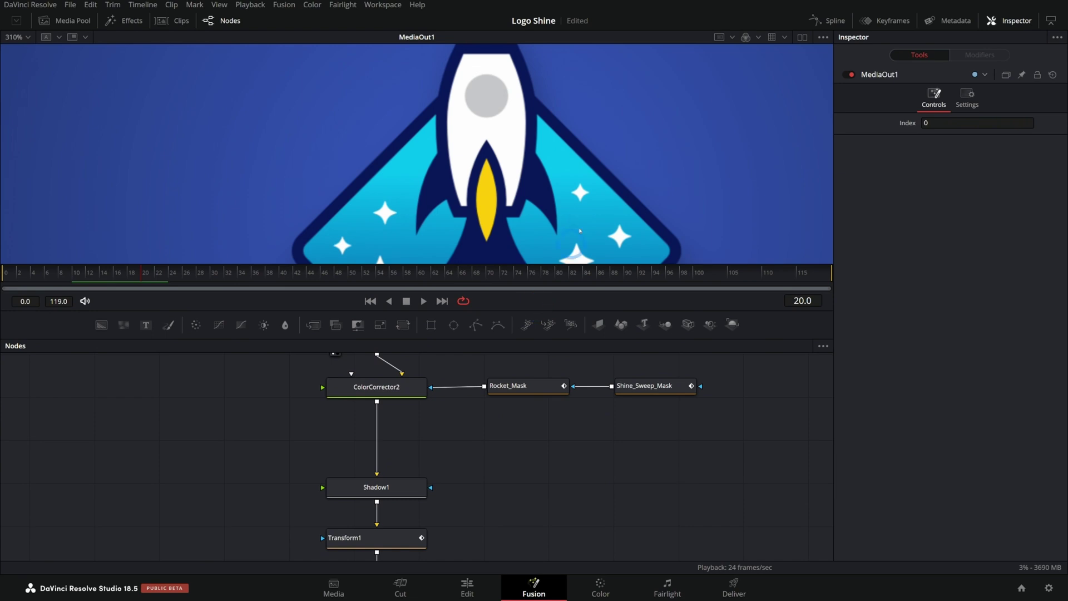
drag(586, 228, 559, 174)
scroll(560, 174, down, 2)
scroll(584, 160, up, 1)
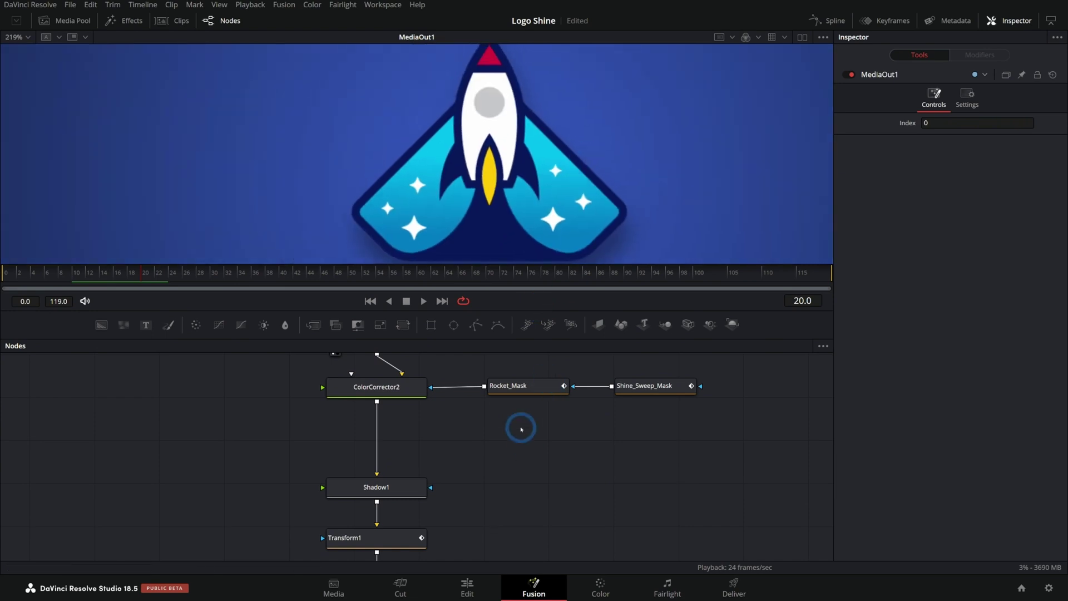
Duplicate ColorCorrector2 with its two mask nodes and insert the copy between ColorCorrector2 and Shadow1
drag(758, 415, 402, 385)
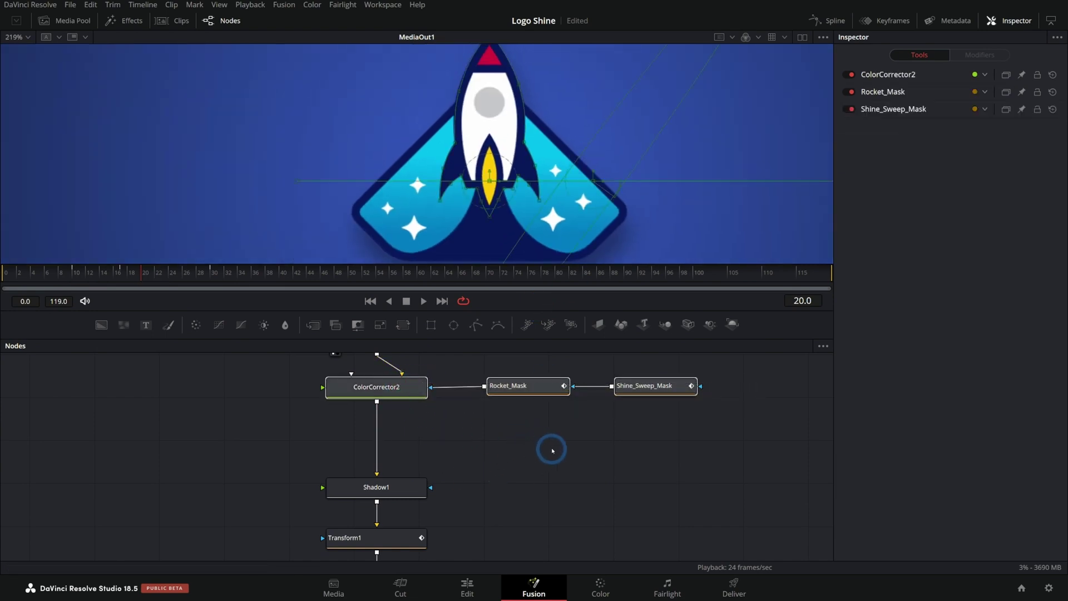
click(485, 441)
key(ctrl+v)
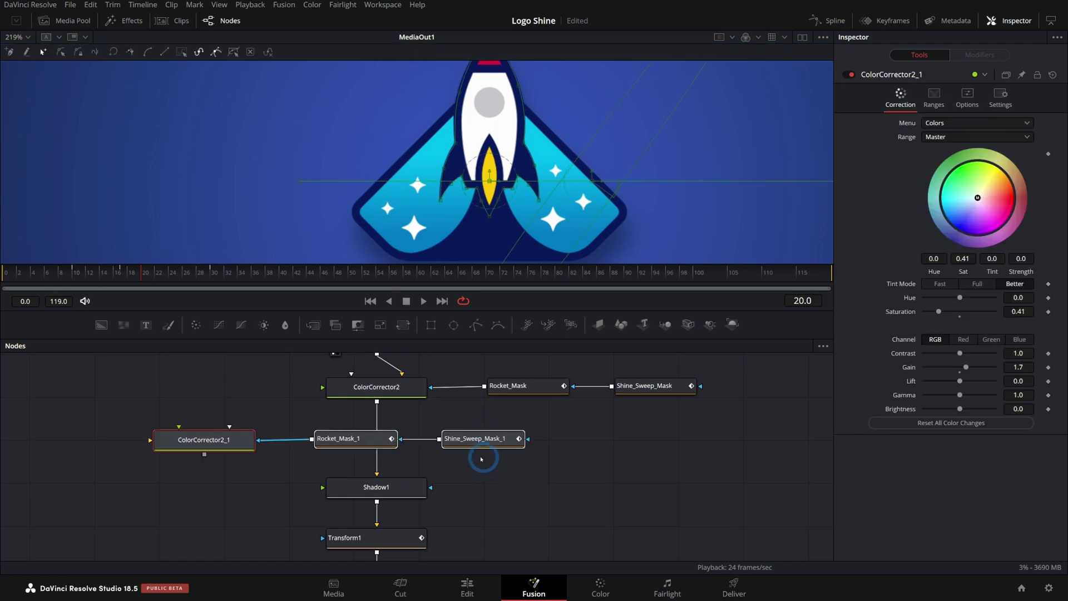
drag(196, 445, 369, 445)
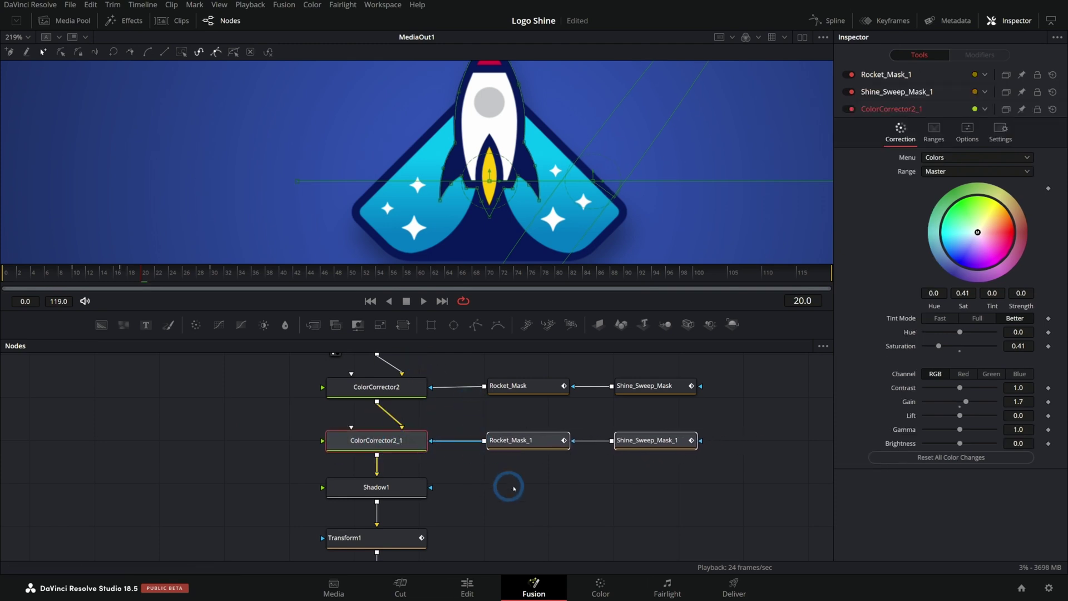
Turn off Invert on Rocket_Mask_1 and scrub to frame 18 to check the background shine
click(523, 440)
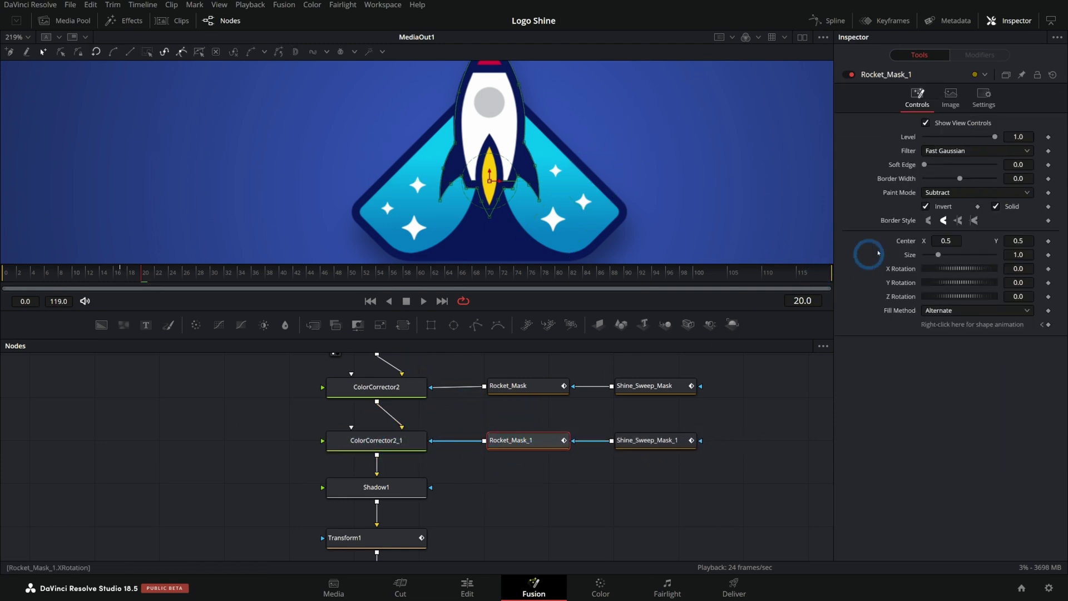
click(926, 207)
click(582, 301)
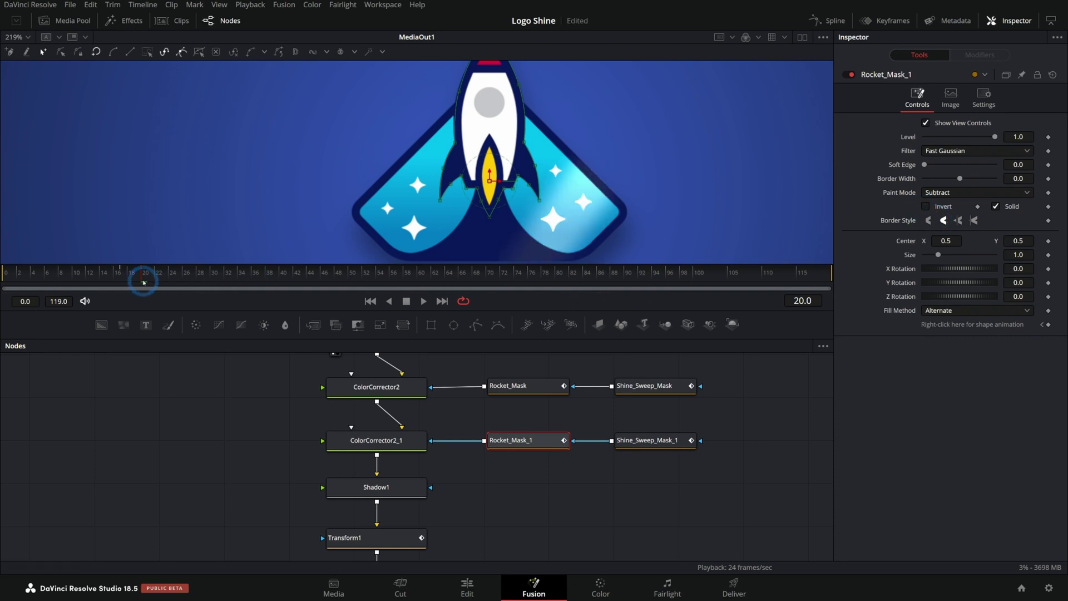
mouse_move(143, 281)
mouse_down()
mouse_move(95, 279)
mouse_move(143, 279)
mouse_move(131, 279)
mouse_up()
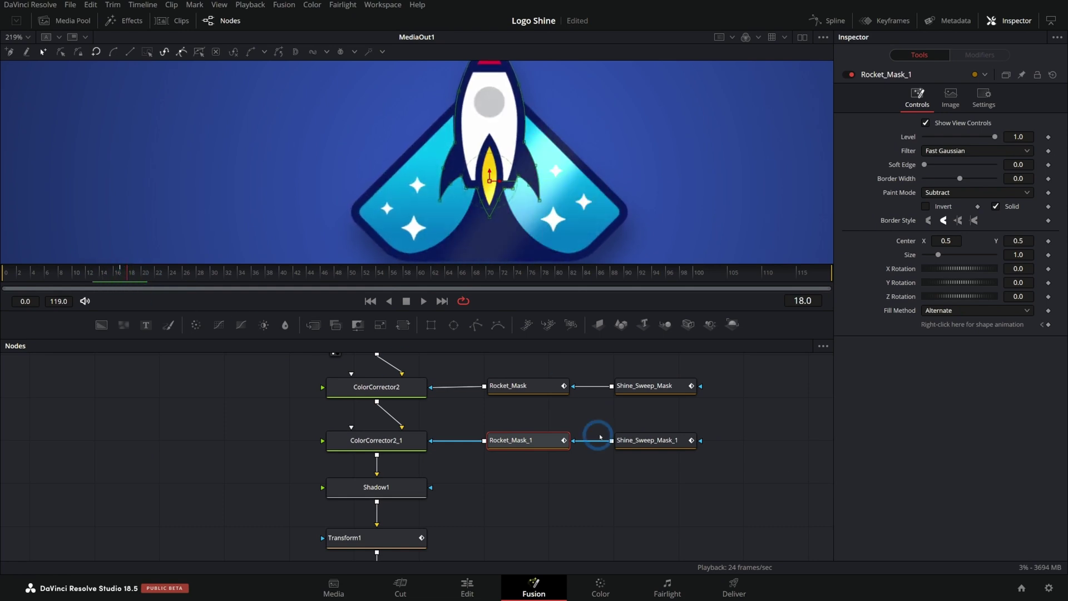
Rename Shine_Sweep_Mask_1 to Shine_Sweep_Mask_BG
click(656, 440)
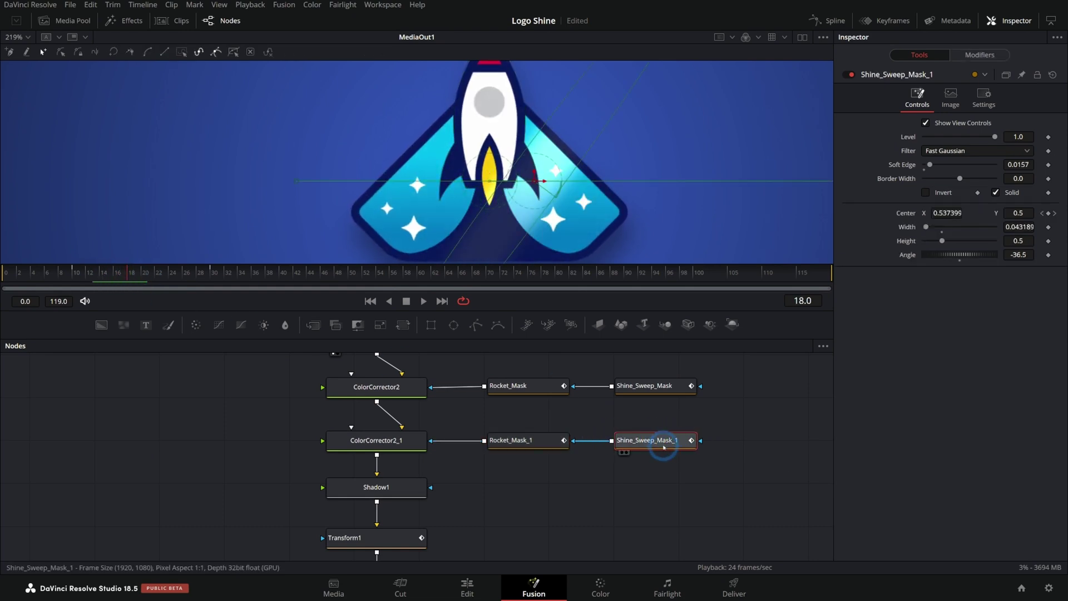
key(F2)
key(Return)
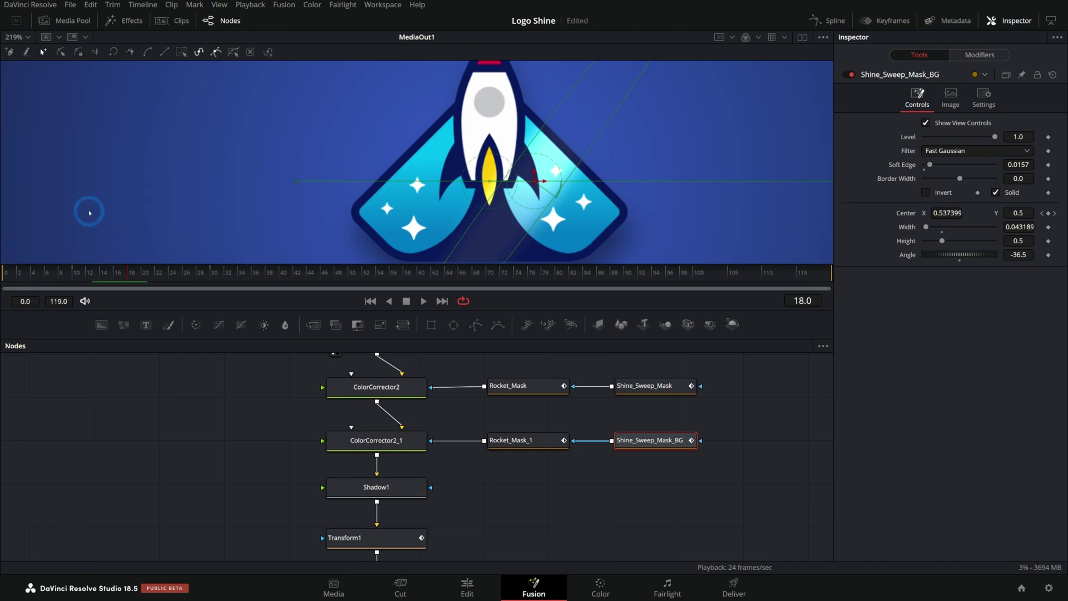
Rename the Shine_Sweep_Mask node feeding Rocket_Mask to Shine_Sweep_Mask_FG
click(646, 386)
key(F2)
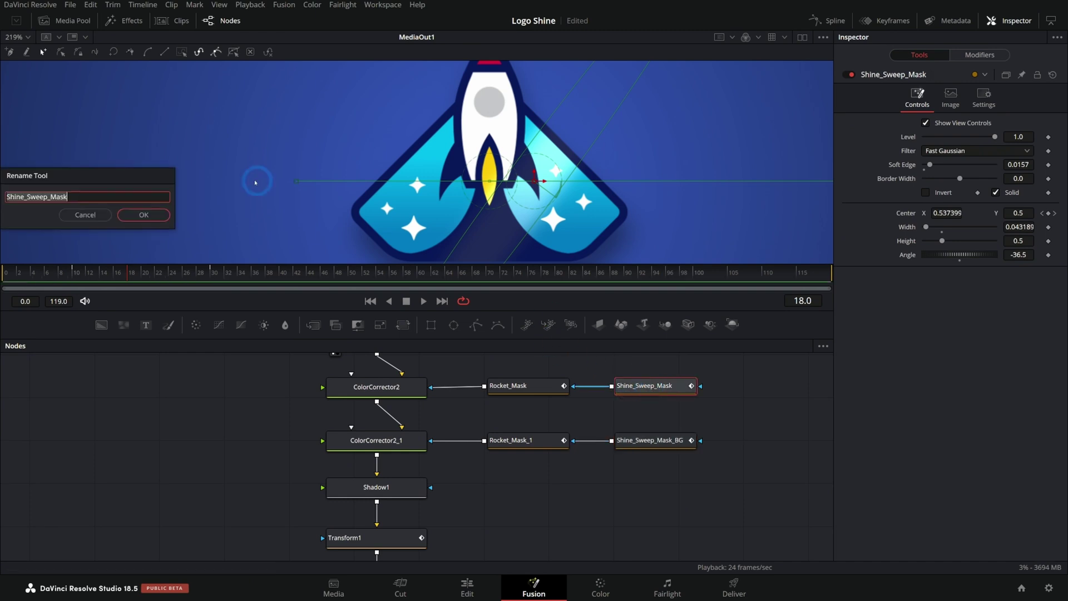
text(_FG)
key(Return)
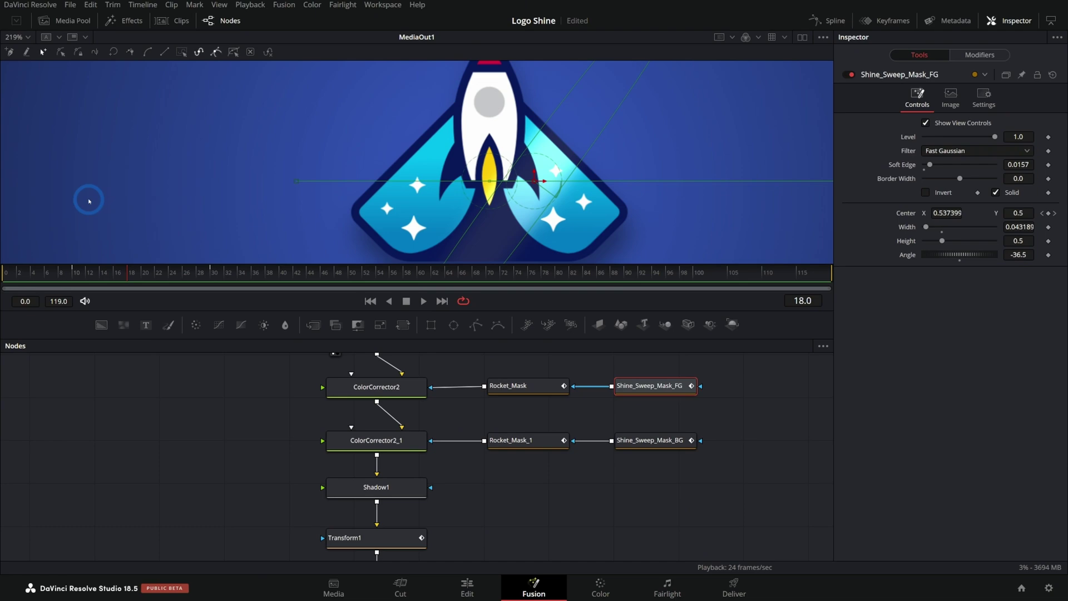
Shift both Center keyframes of Shine_Sweep_Mask_BG so the background sweep starts at frame 13, and scrub through the shine
click(648, 440)
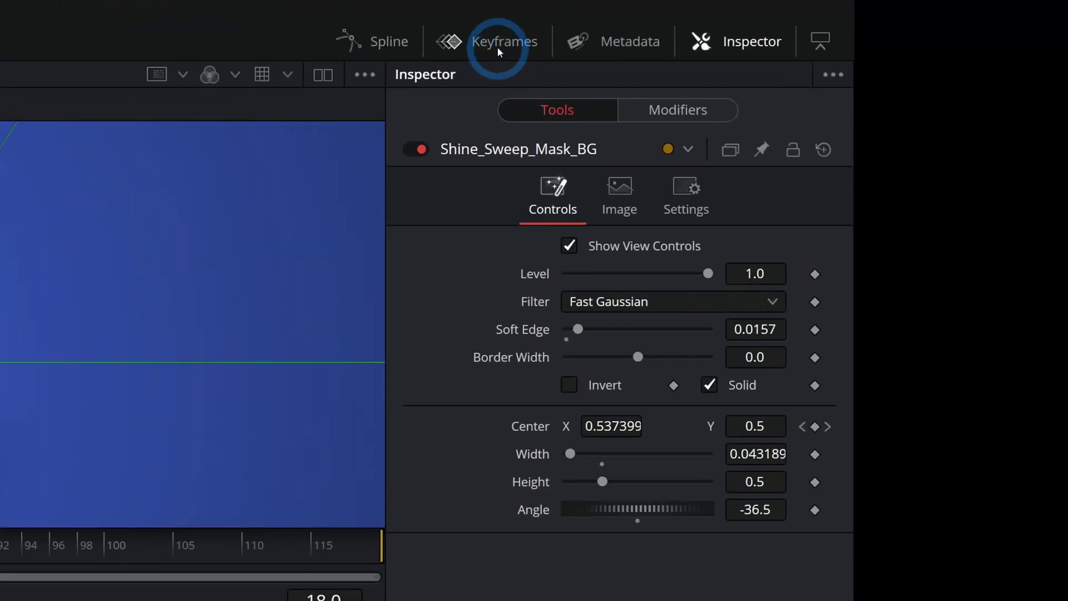
click(497, 46)
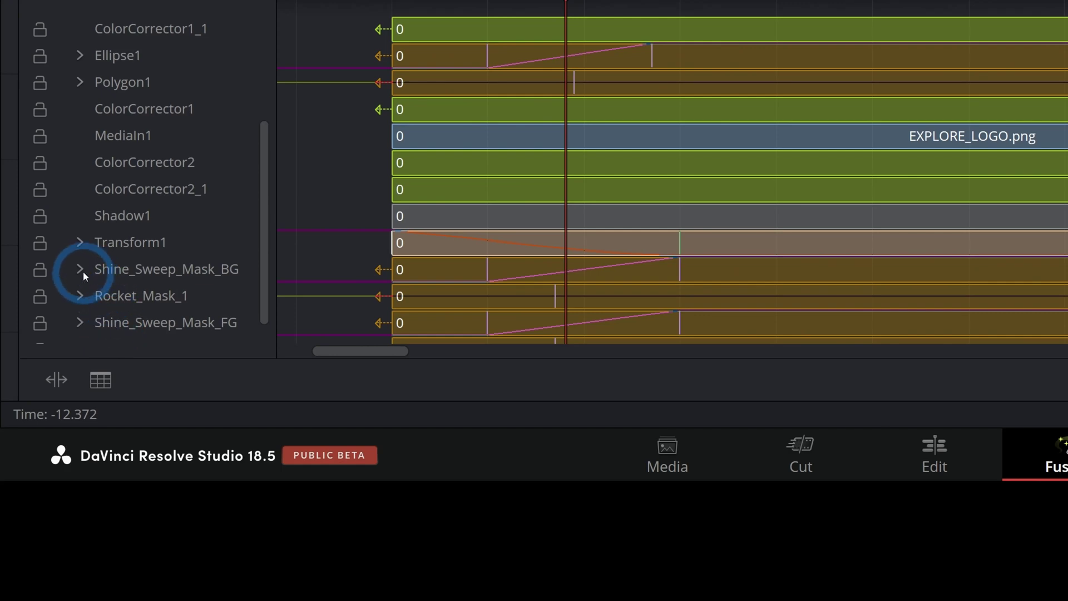
click(80, 270)
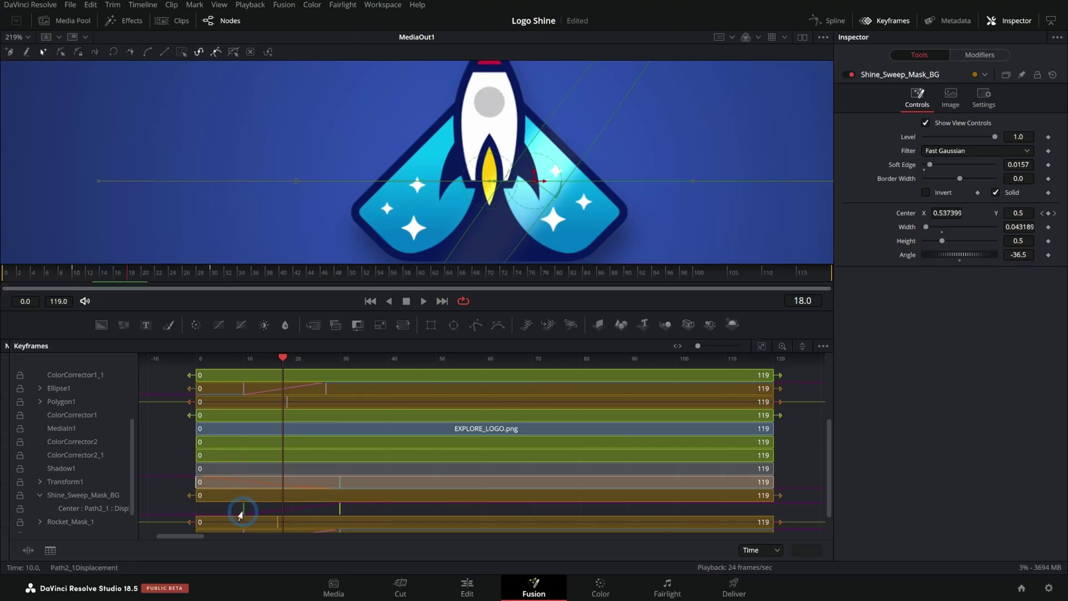
drag(243, 510, 258, 511)
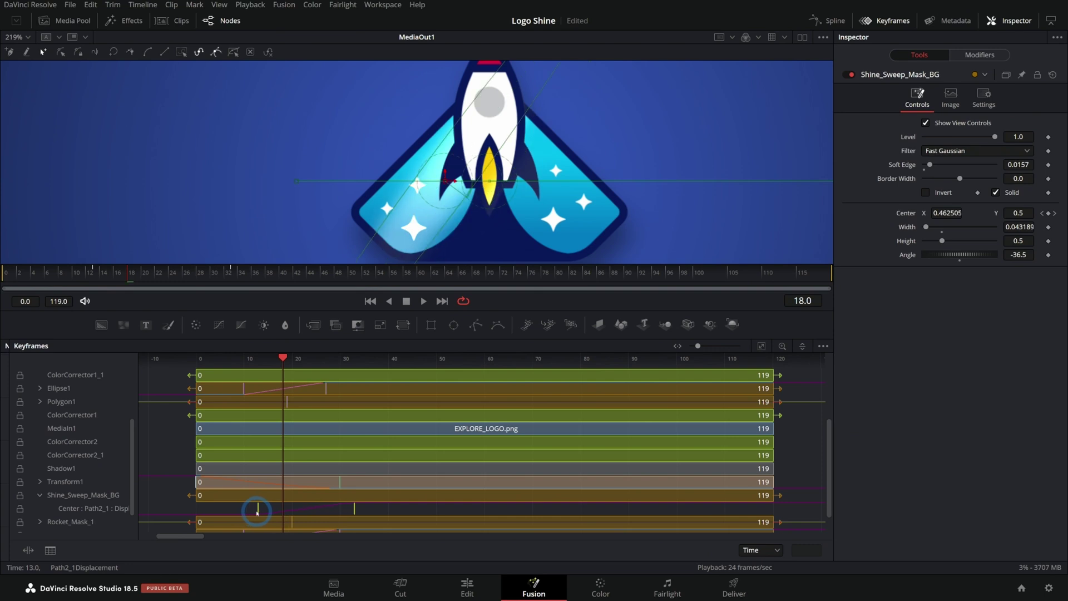
drag(143, 275, 78, 274)
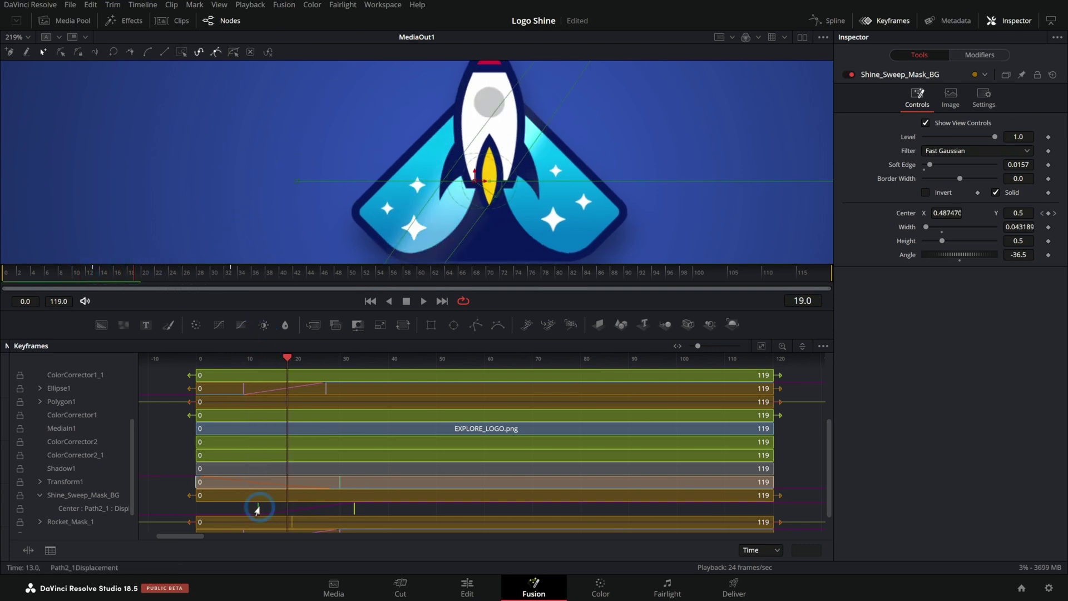
Delay the Shine_Sweep_Mask_BG Center keyframes by a few more frames, scrub through the sweep, and clear the node selection
drag(257, 510, 278, 508)
drag(146, 270, 105, 274)
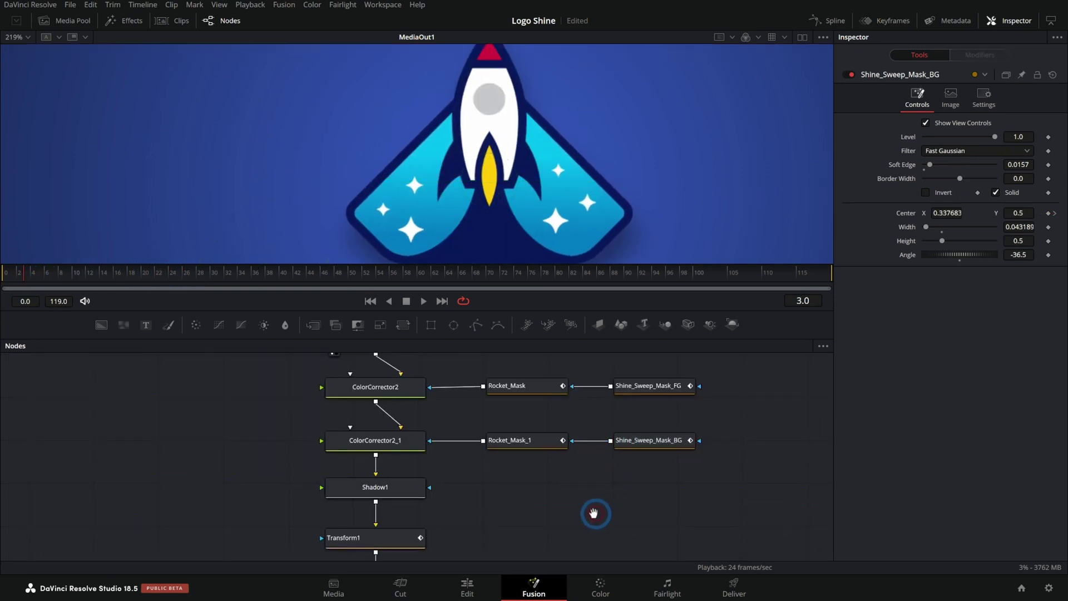
click(603, 485)
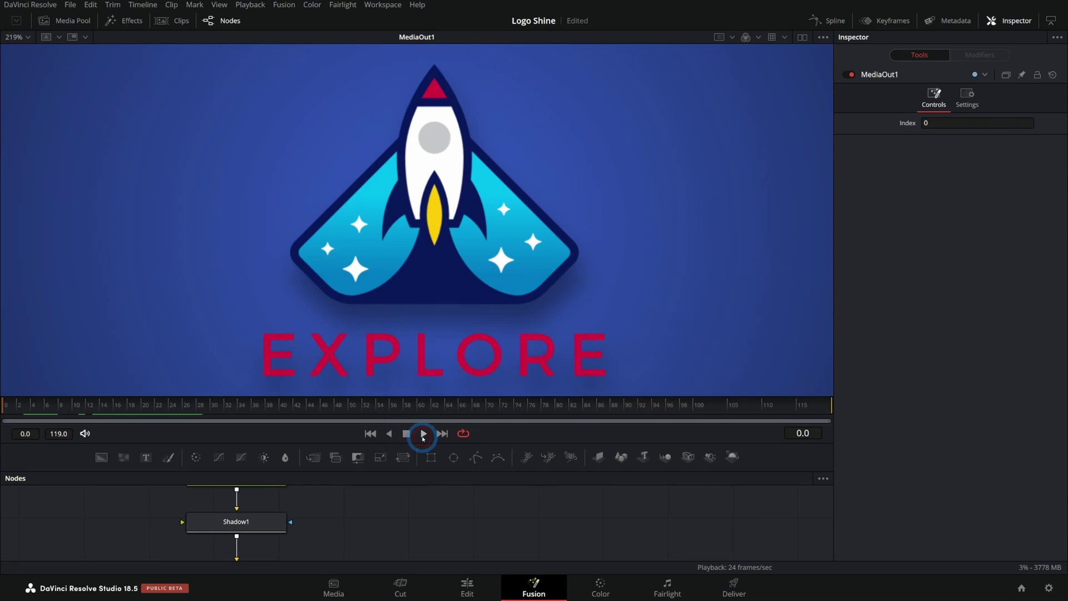
Play back the whole logo animation and replay its early frames to review the timing of the rocket and background shines
click(424, 434)
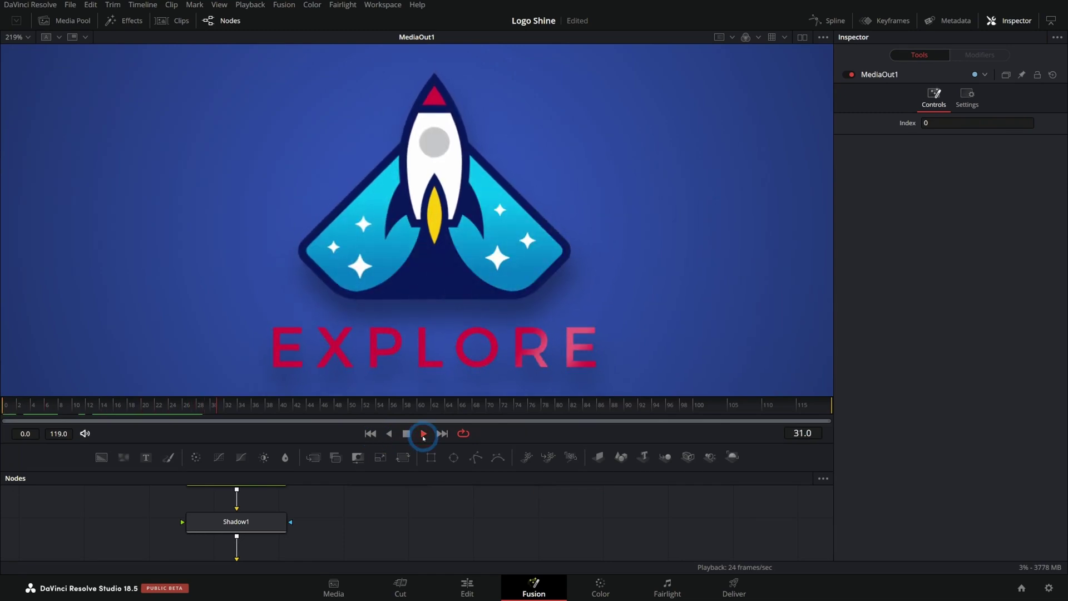
drag(167, 409, 65, 407)
key(space)
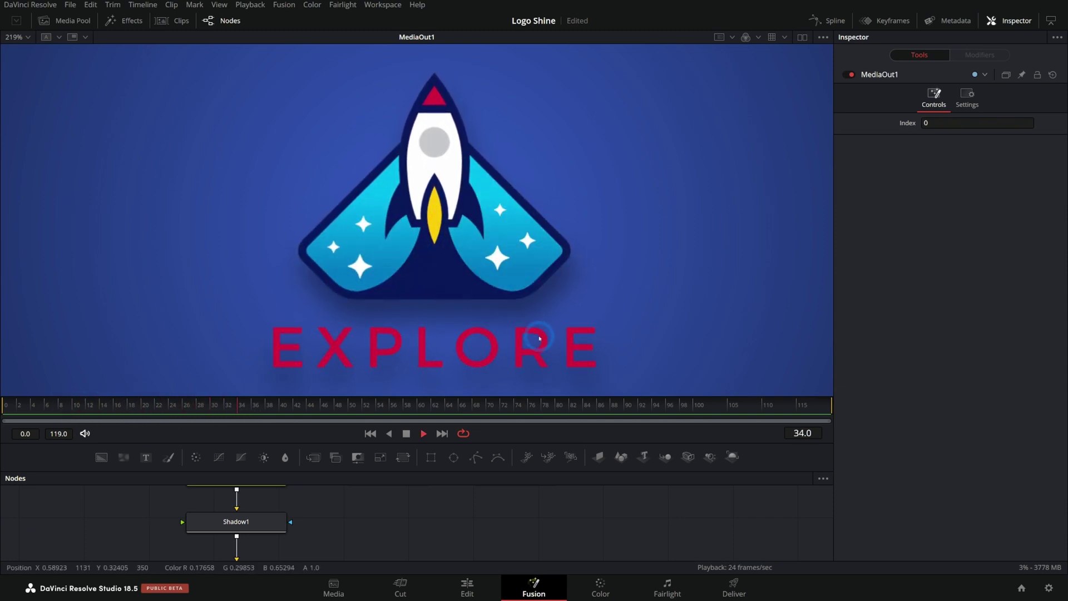
key(space)
drag(157, 408, 122, 410)
key(space)
key(space)
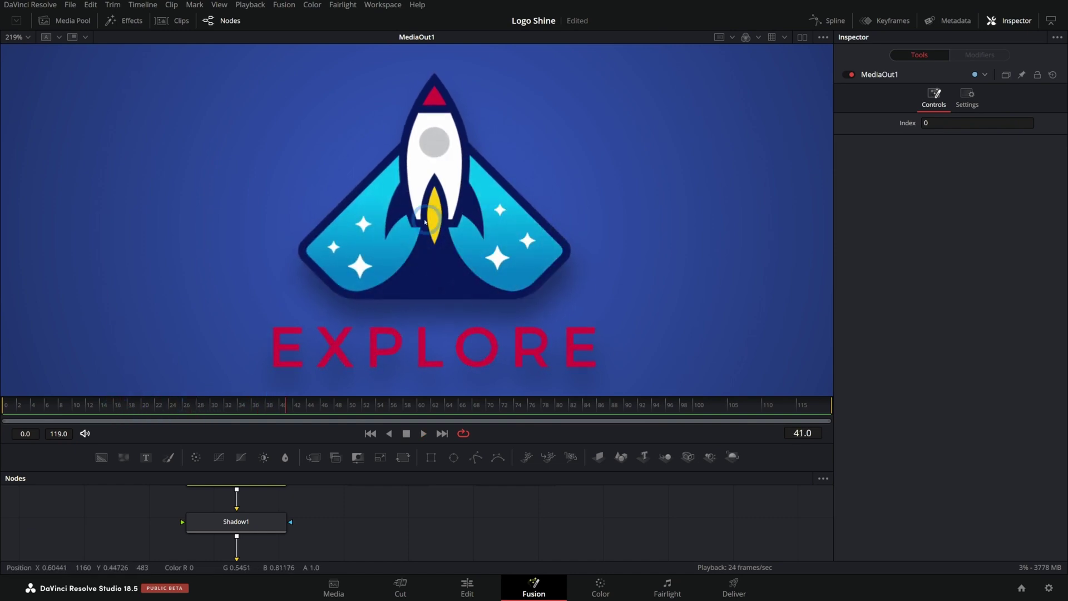